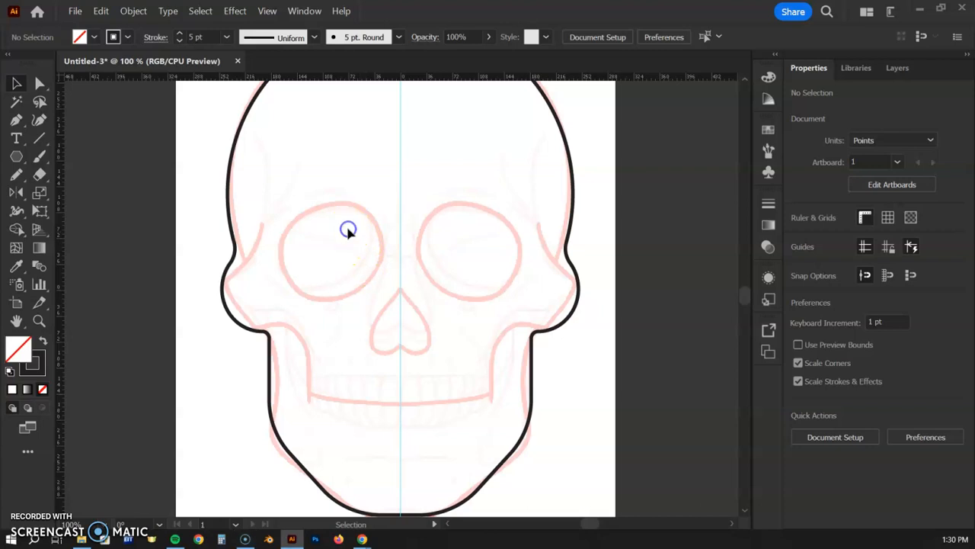
Step: Try to trace the left eye socket with an ellipse rotated about 22.7°, and delete it
key(ctrl+plus)
drag(366, 217, 407, 190)
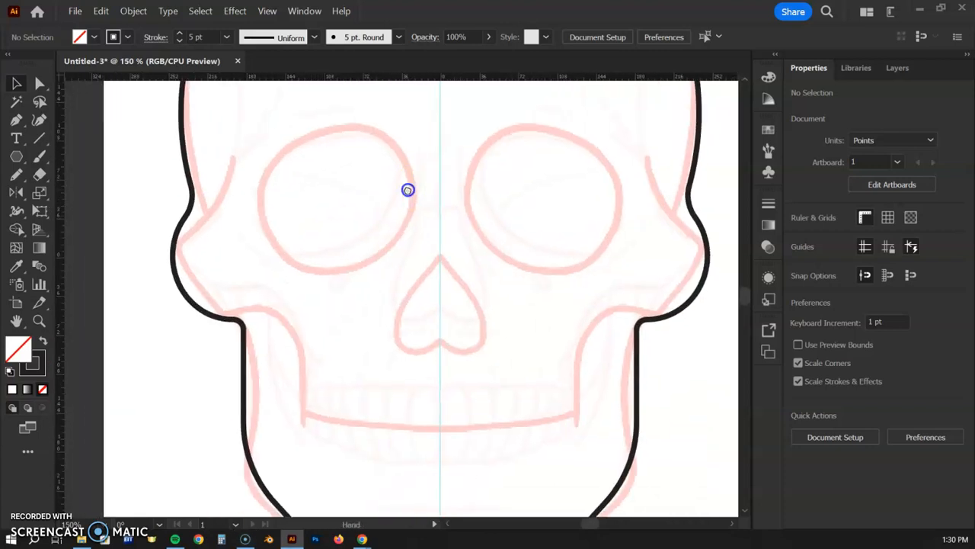
click(16, 157)
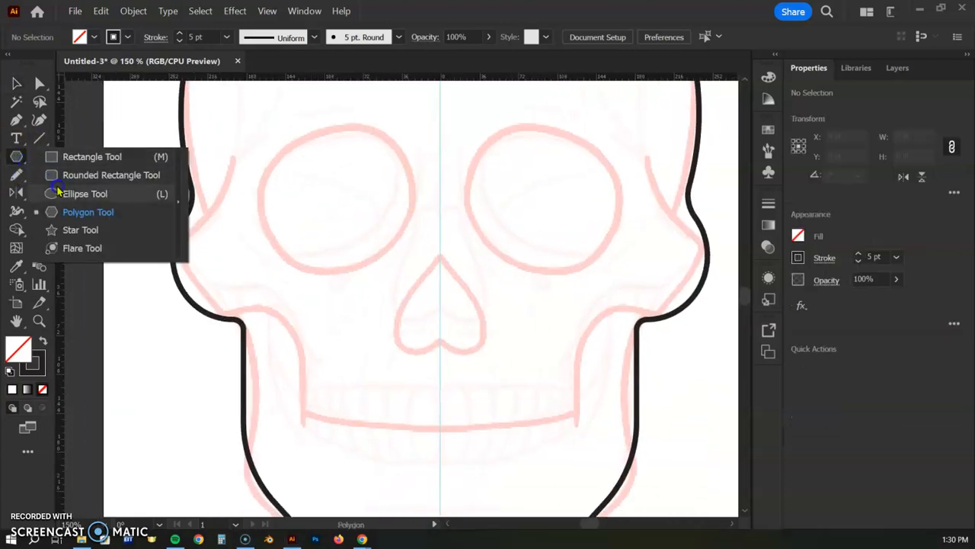
click(84, 194)
drag(239, 135, 414, 272)
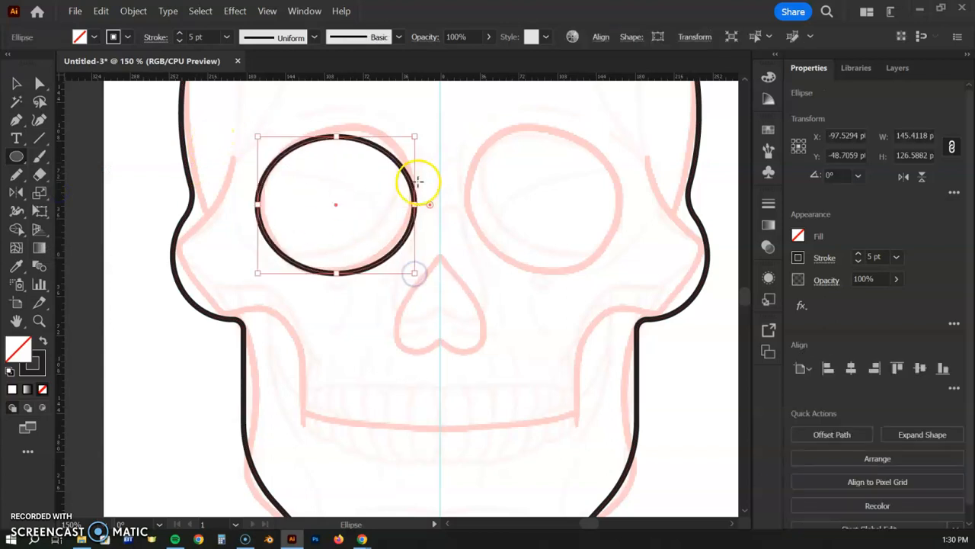
mouse_move(417, 134)
mouse_down()
mouse_move(390, 94)
mouse_move(384, 102)
mouse_up()
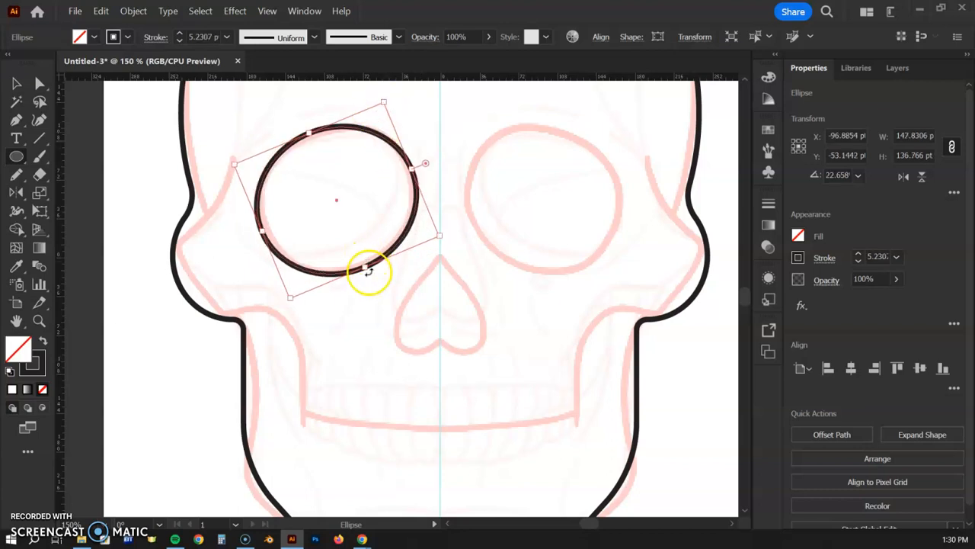
key(Delete)
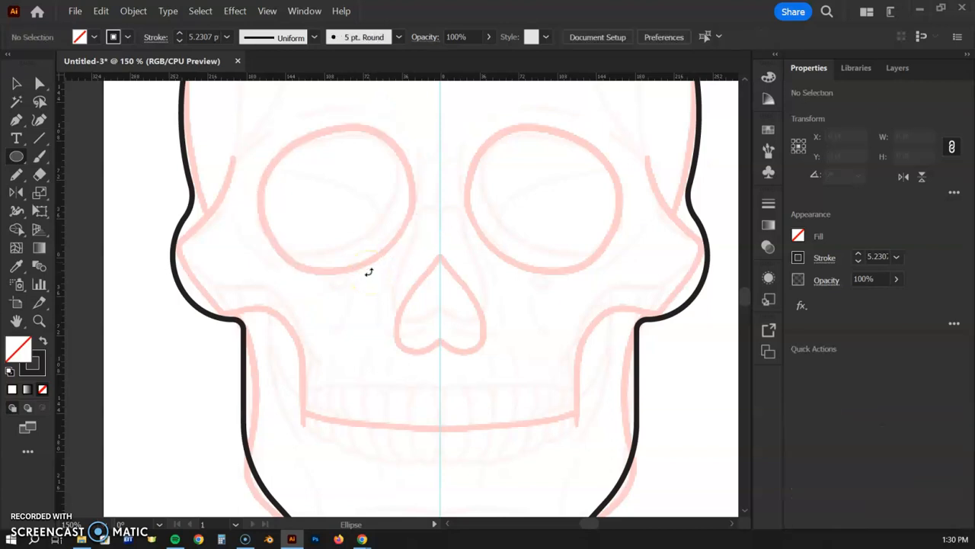
Step: Trace the left eye socket of the sketch as a closed path about 144 by 136 pt with the Curvature tool
click(38, 120)
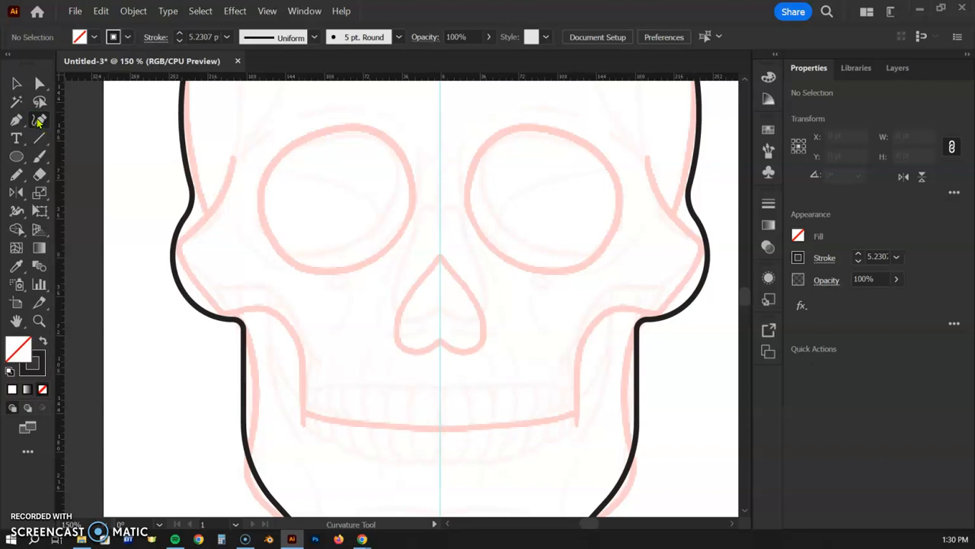
click(302, 139)
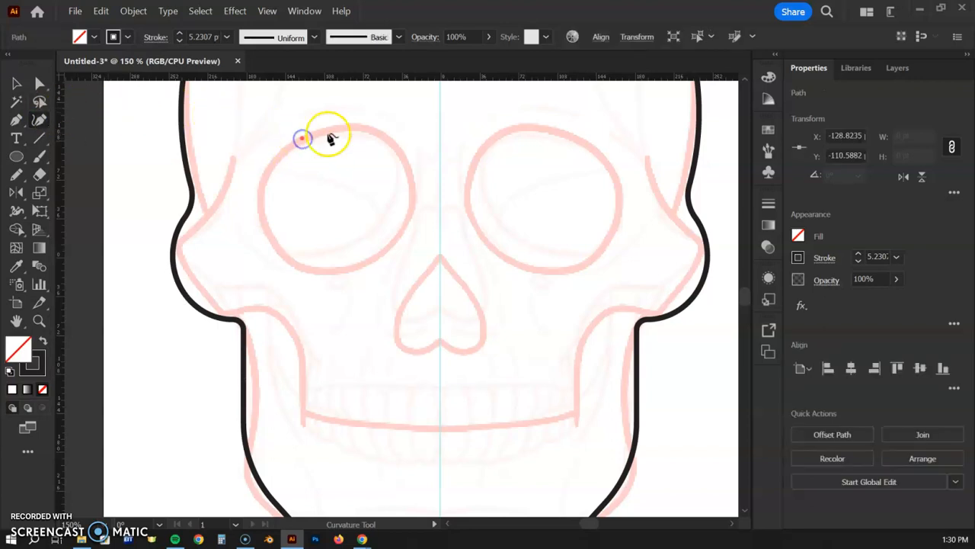
click(394, 145)
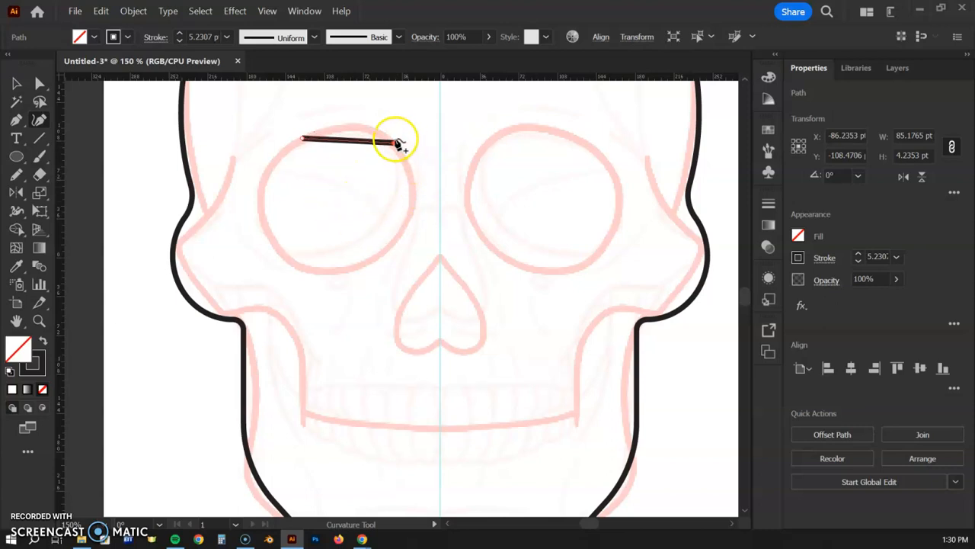
click(402, 233)
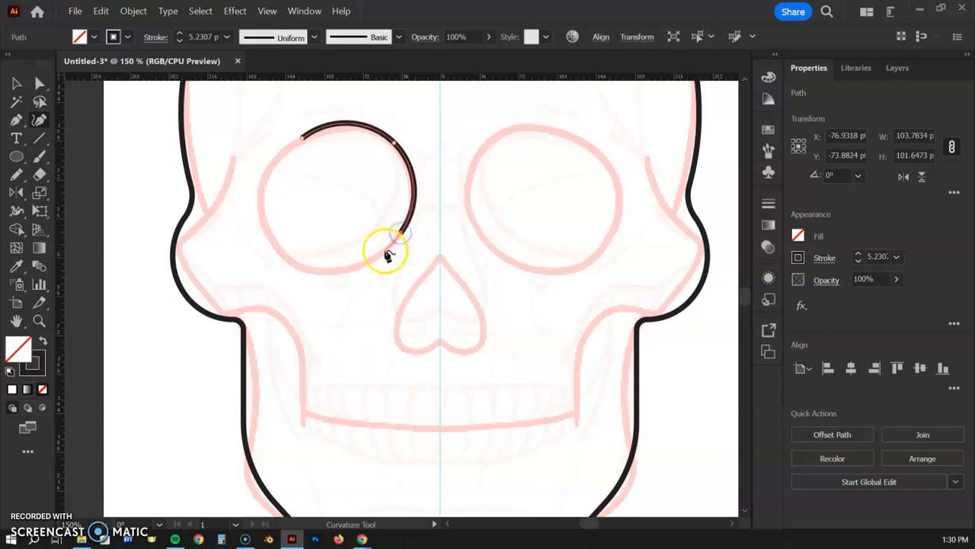
click(289, 263)
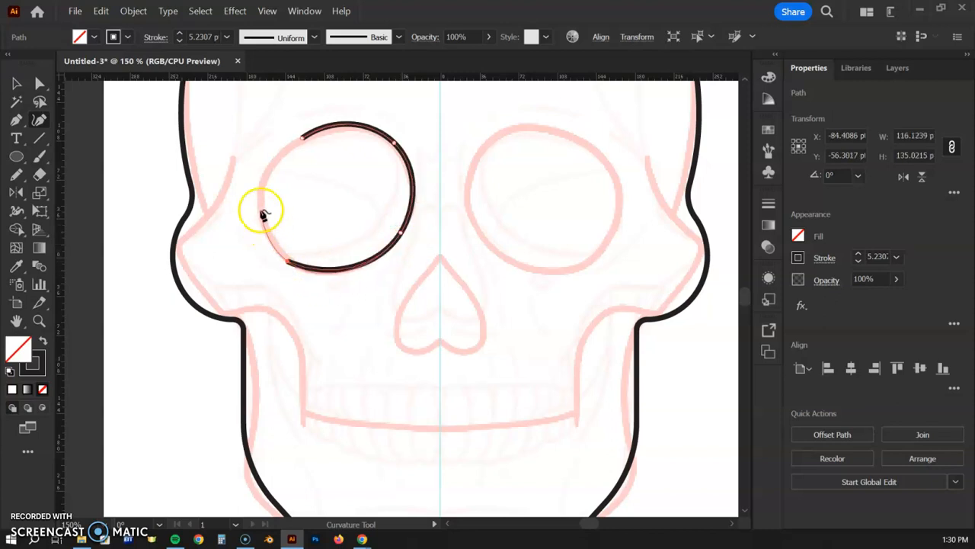
click(261, 178)
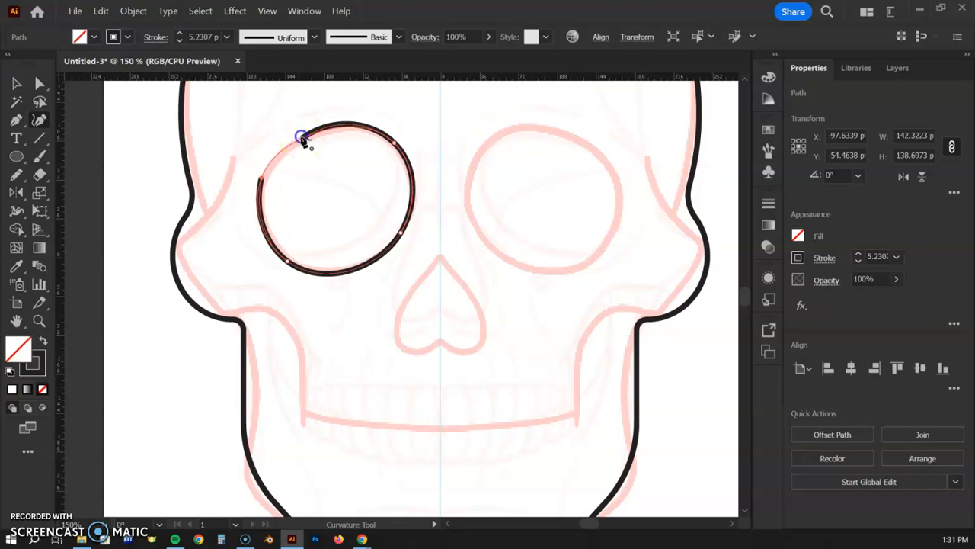
click(303, 141)
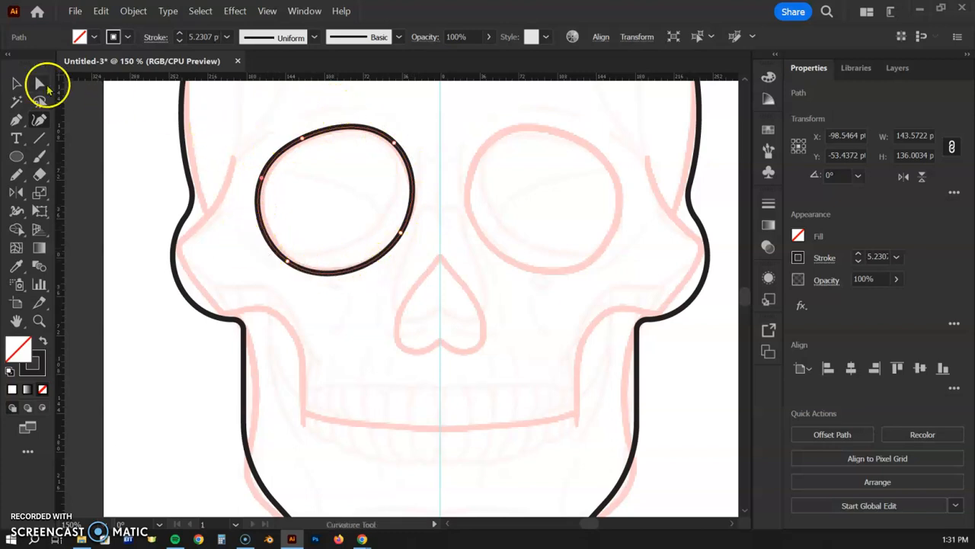
Step: Reflect a copy of the left eye socket outline across the vertical centre guide to form the right eye socket
click(16, 83)
click(355, 101)
click(356, 127)
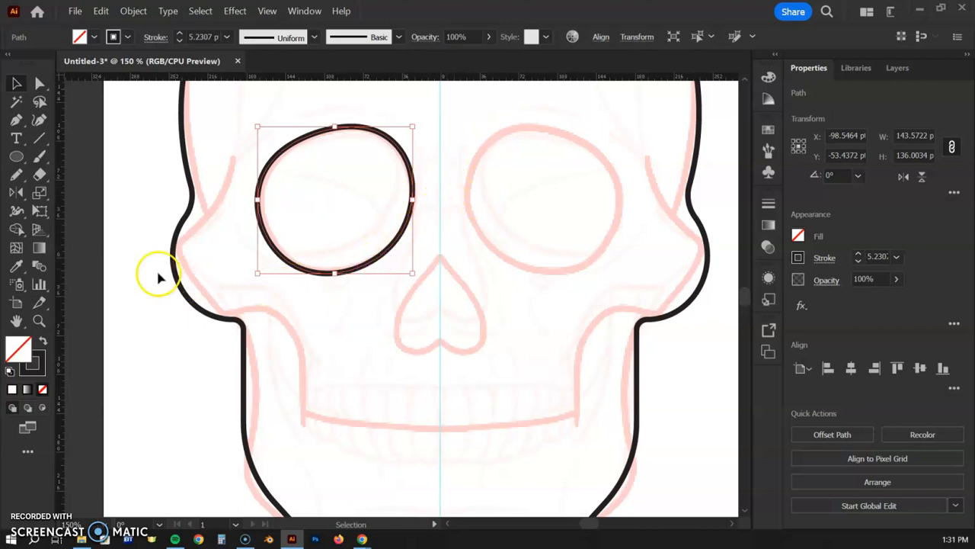
click(14, 193)
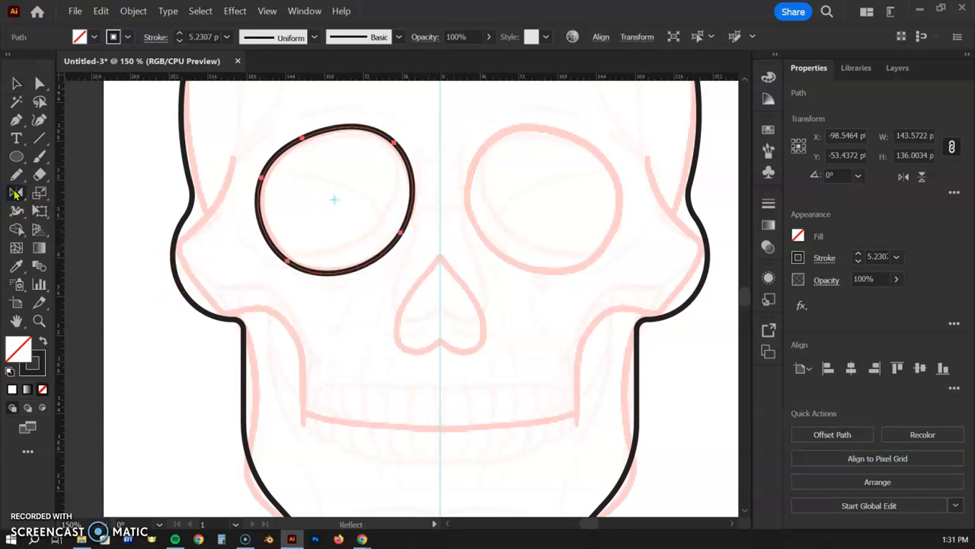
alt+click(441, 186)
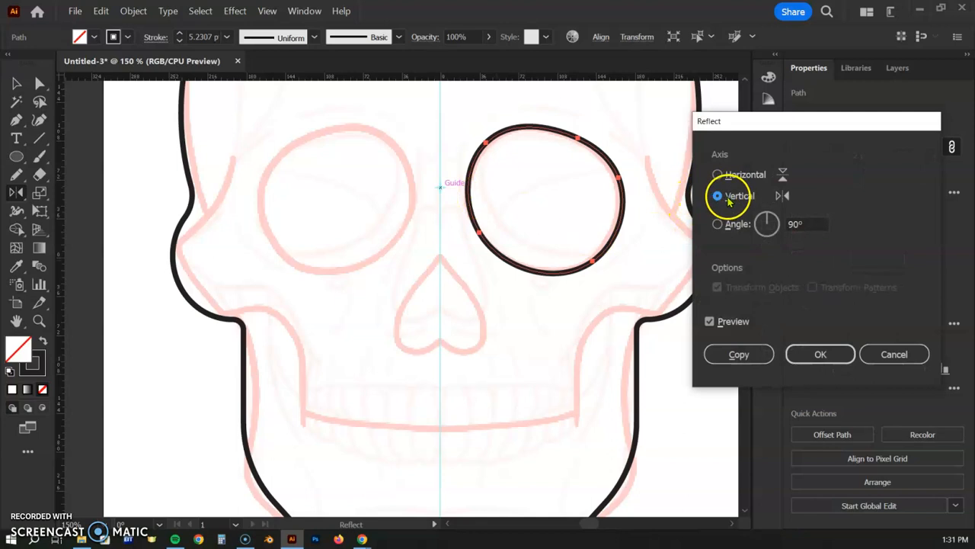
click(743, 357)
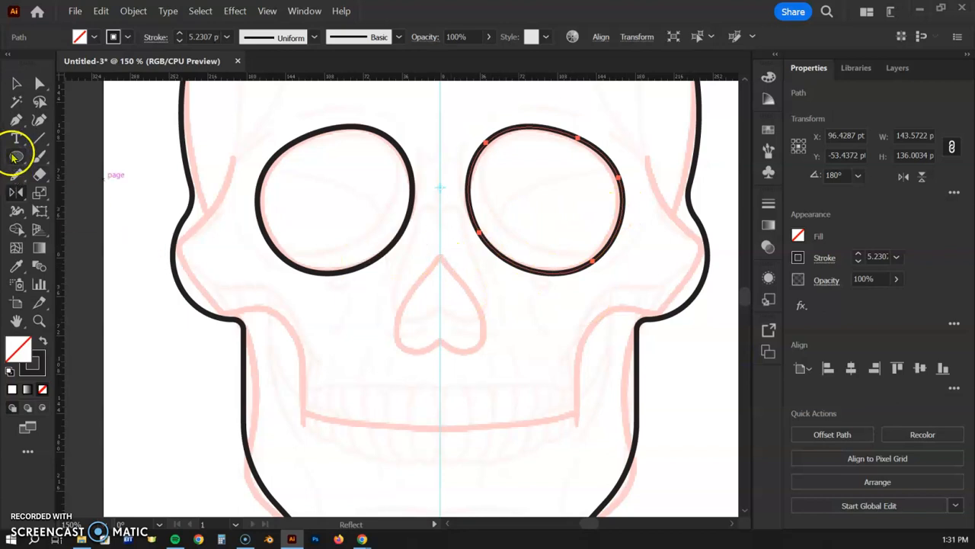
Step: Trace the left half of the nose with the Curvature tool, about 42 by 89 pt, starting and ending on the centre guide
click(39, 120)
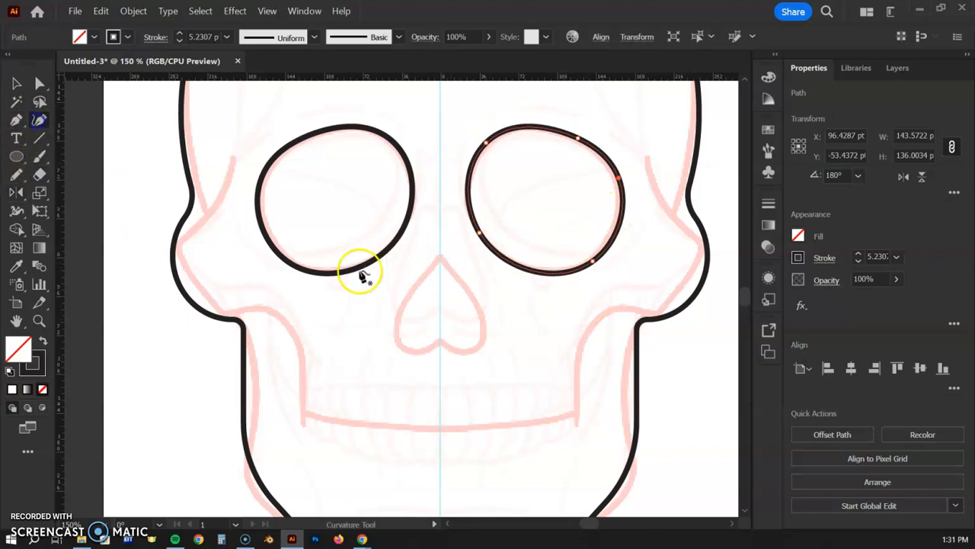
click(441, 259)
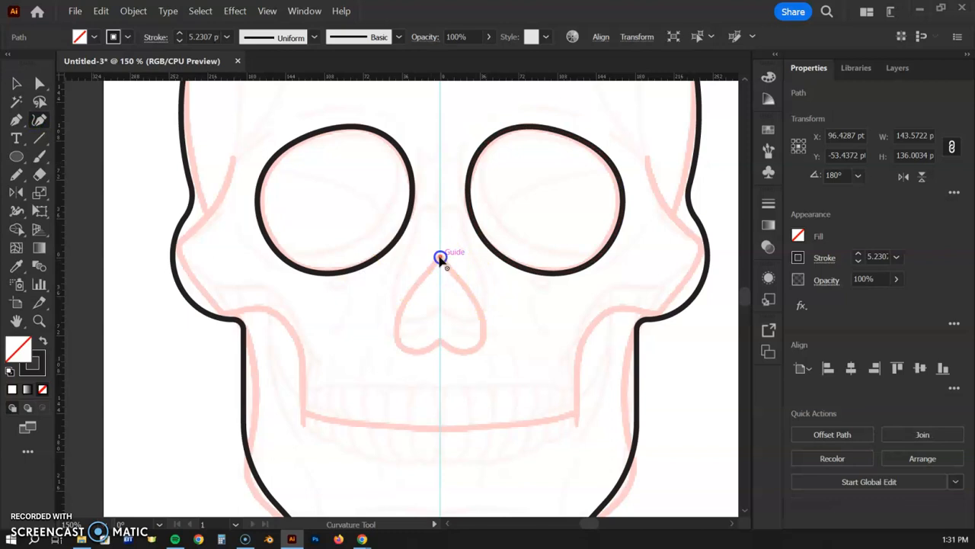
click(409, 297)
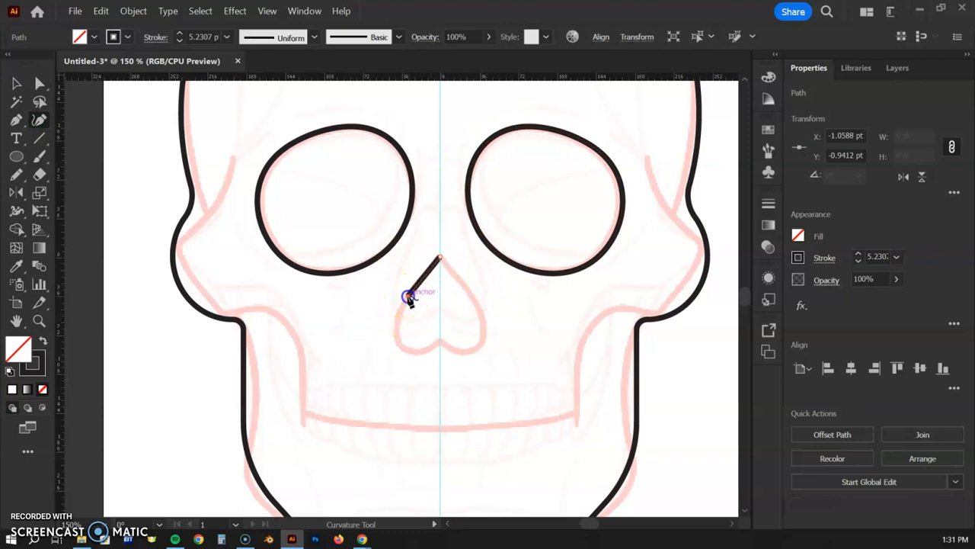
click(398, 345)
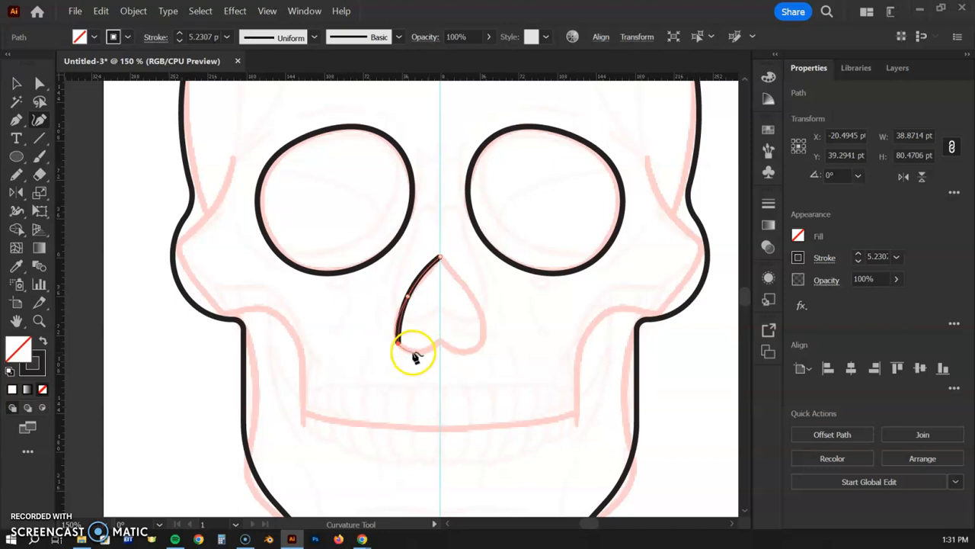
click(412, 352)
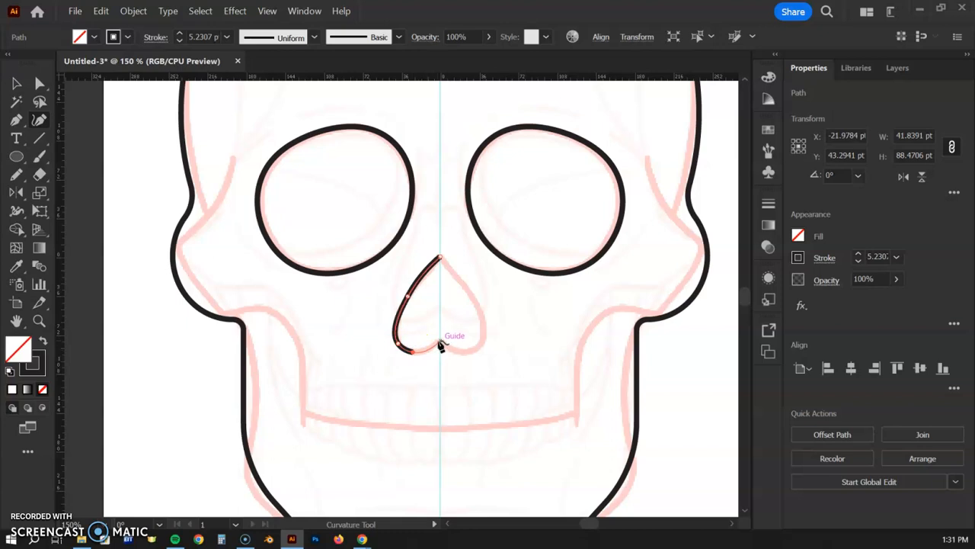
click(442, 345)
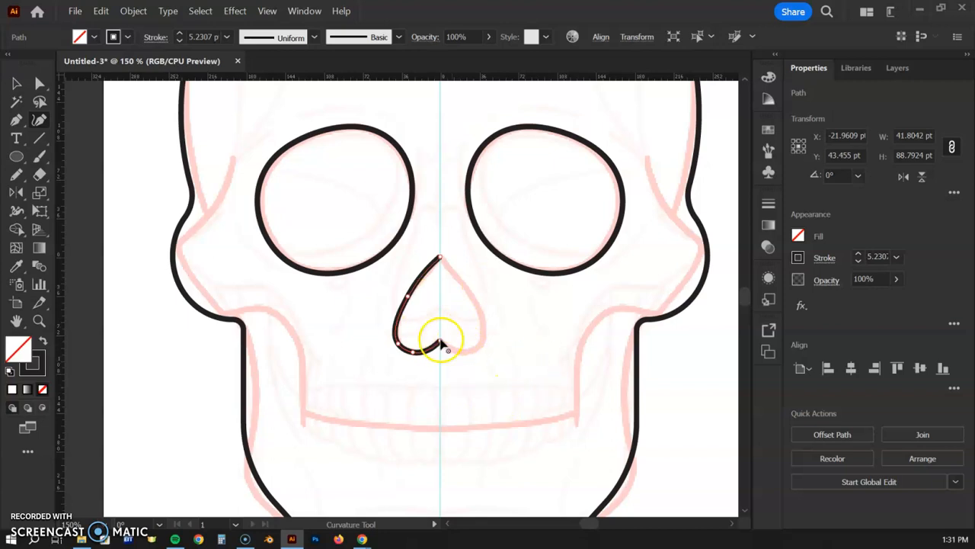
click(440, 262)
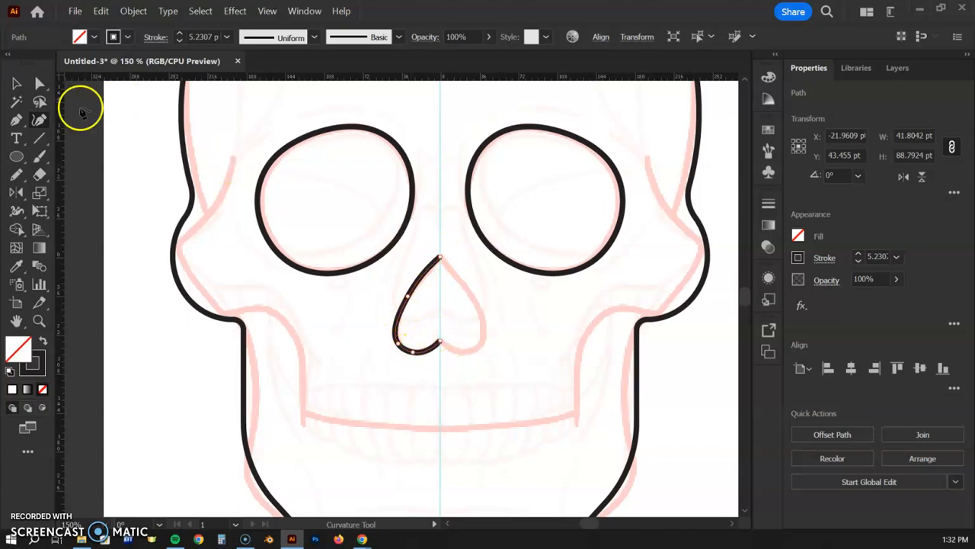
Step: Reflect a copy of the left nose half vertically across the centre guide to complete the nose outline
click(17, 83)
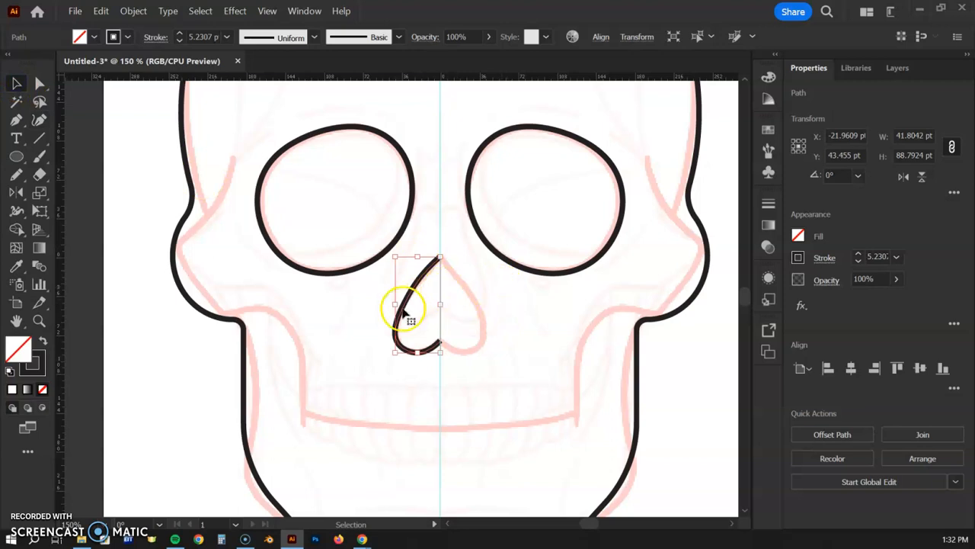
click(365, 304)
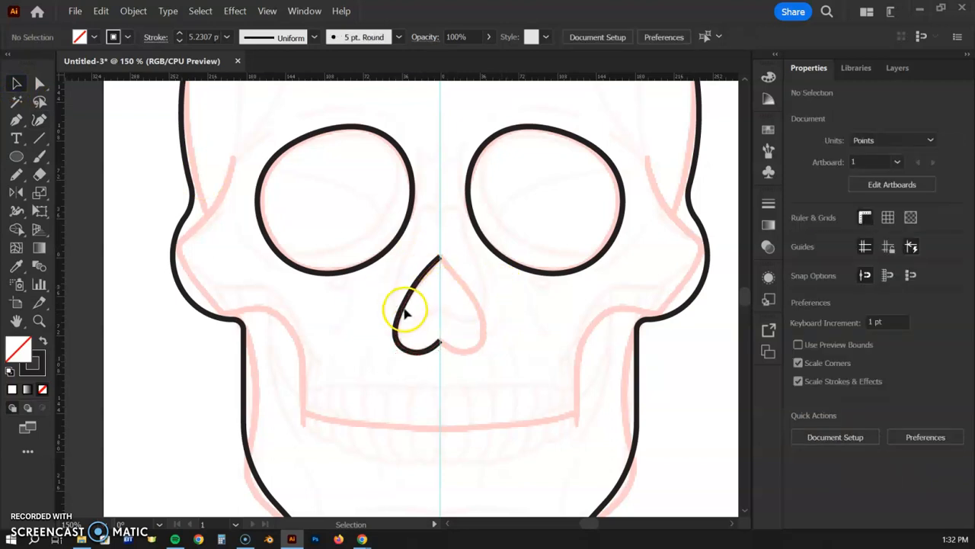
click(404, 308)
click(16, 192)
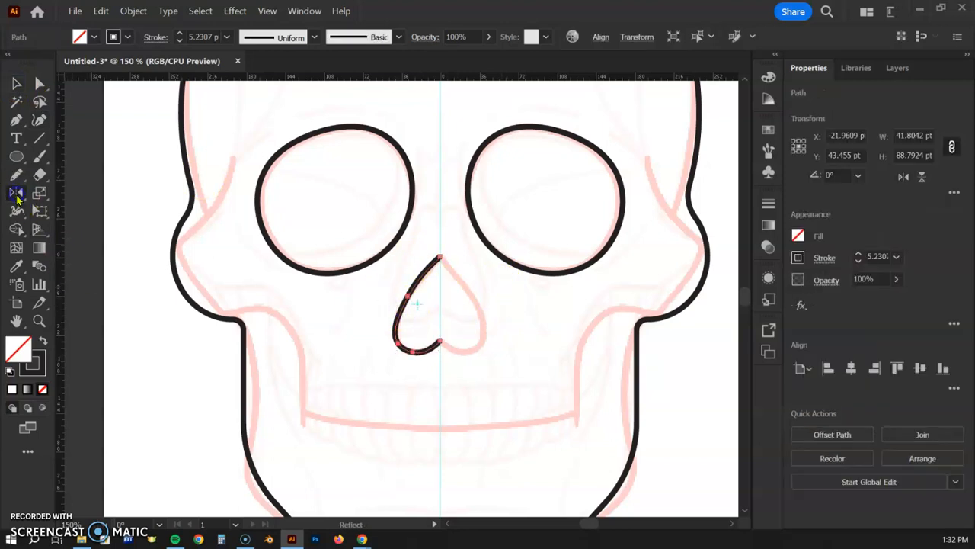
alt+click(441, 308)
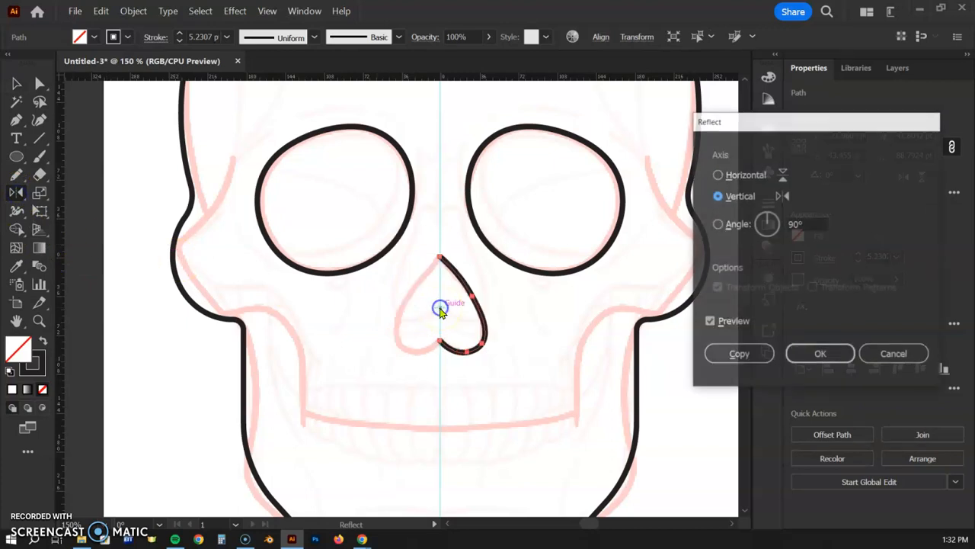
click(733, 356)
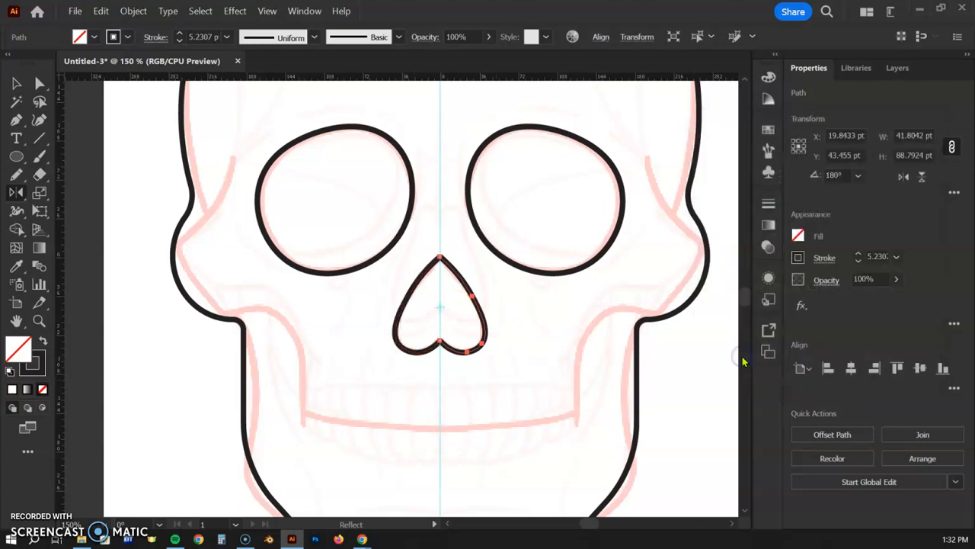
Step: Merge the two nose halves into a single closed shape with the Shape Builder tool
click(18, 81)
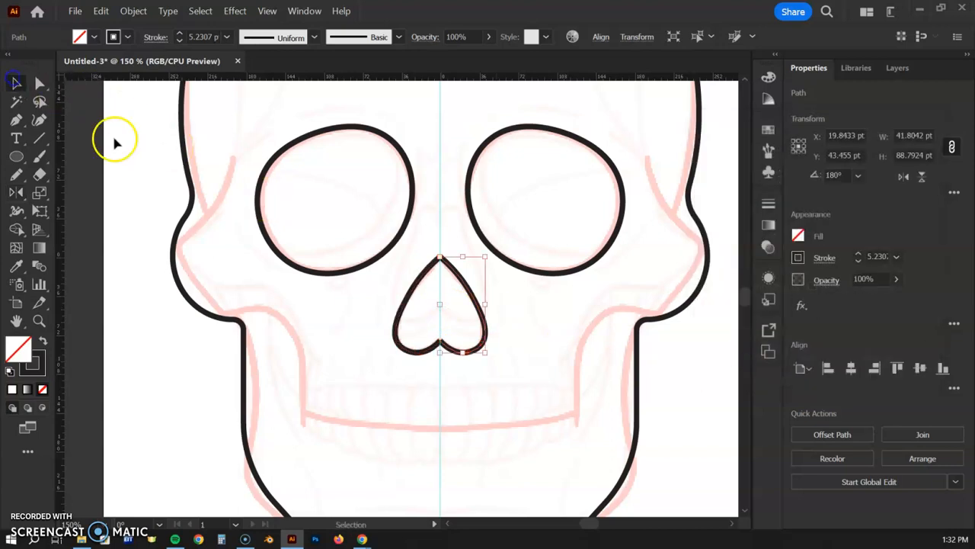
click(497, 351)
click(405, 315)
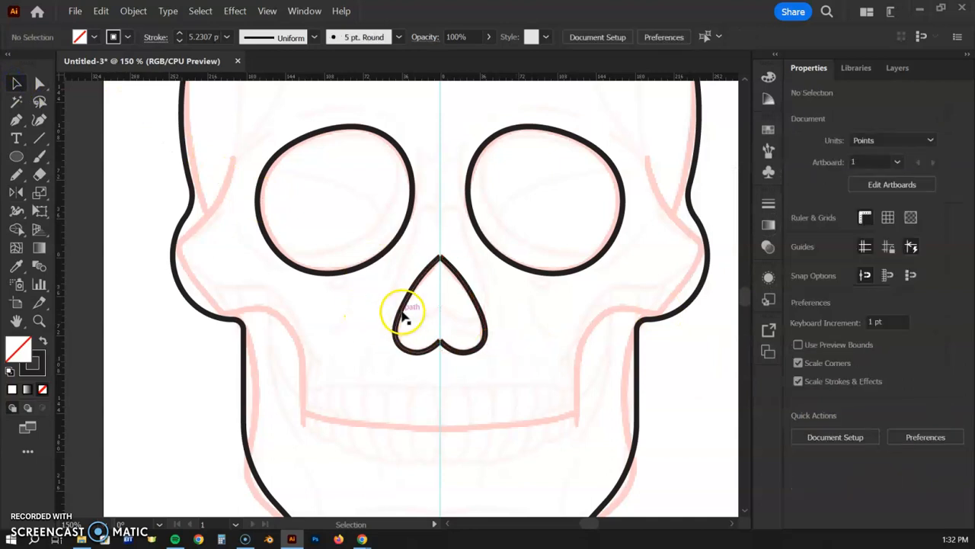
click(538, 339)
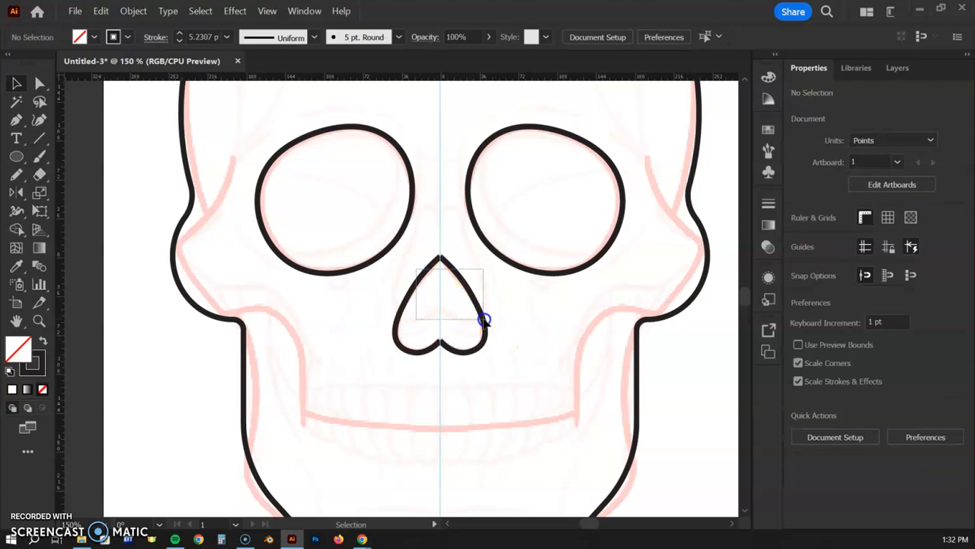
drag(484, 320, 486, 321)
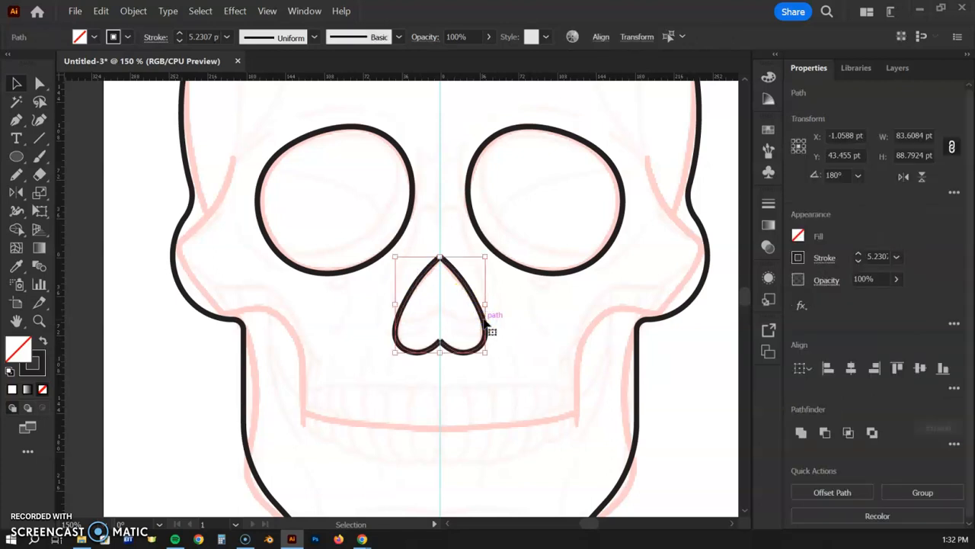
click(17, 229)
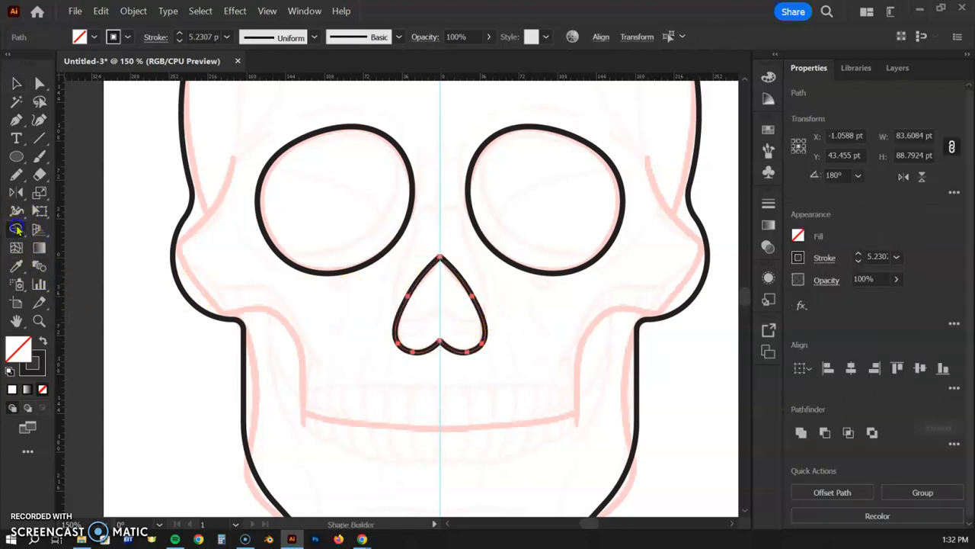
click(445, 320)
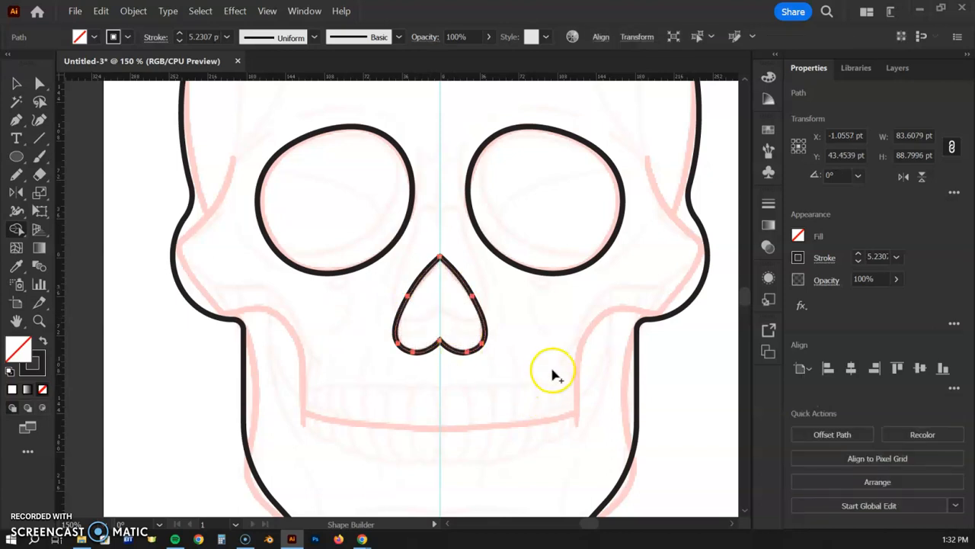
click(16, 85)
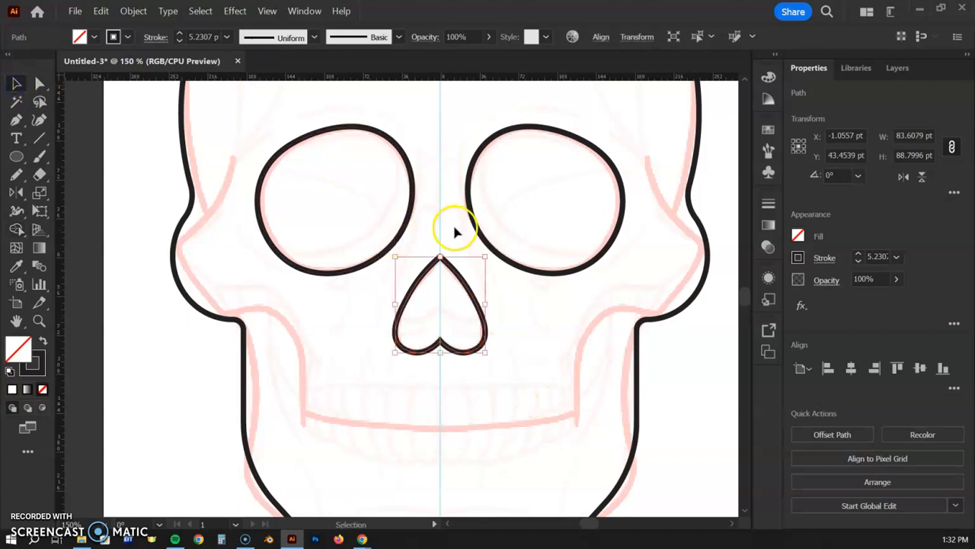
Step: Move the merged nose shape aside to check it is a single piece, and undo the move
click(450, 233)
drag(466, 289, 497, 303)
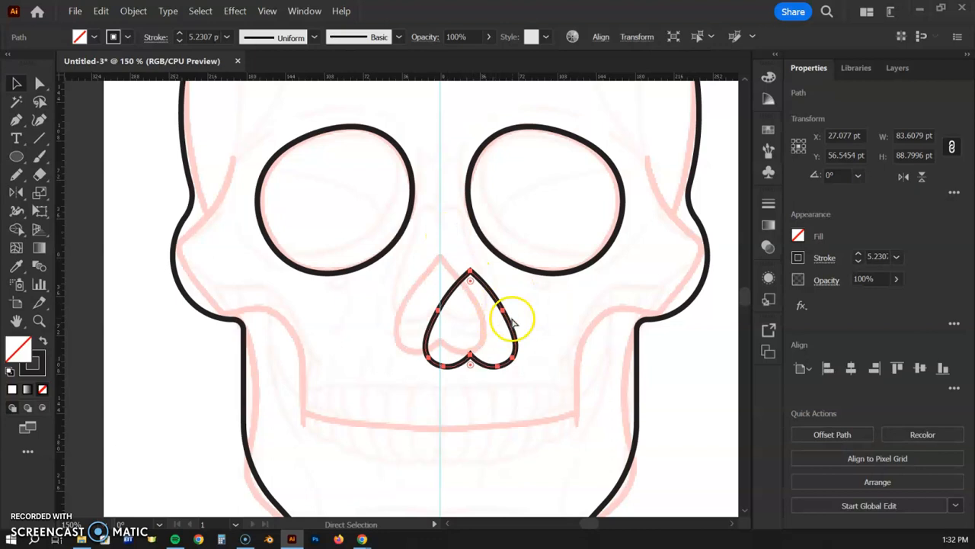
key(ctrl+z)
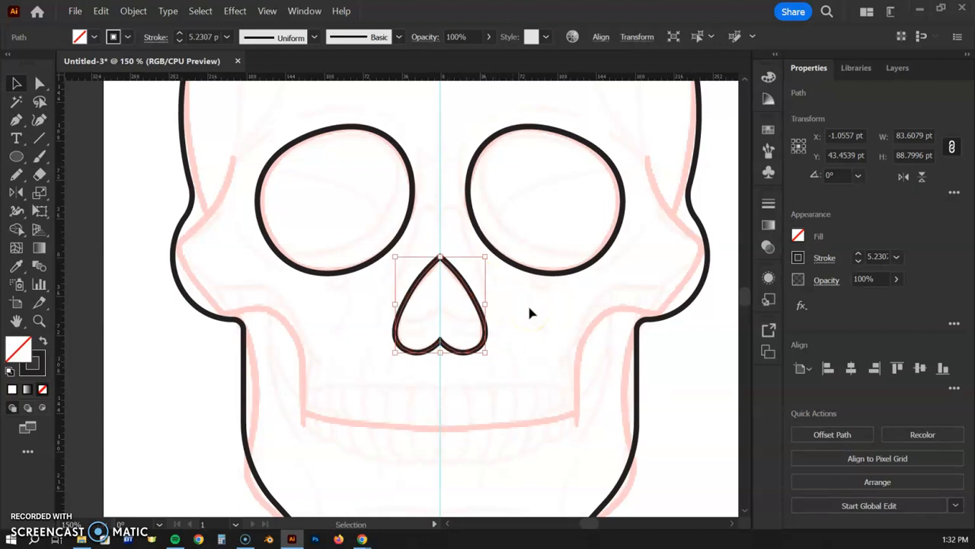
click(530, 309)
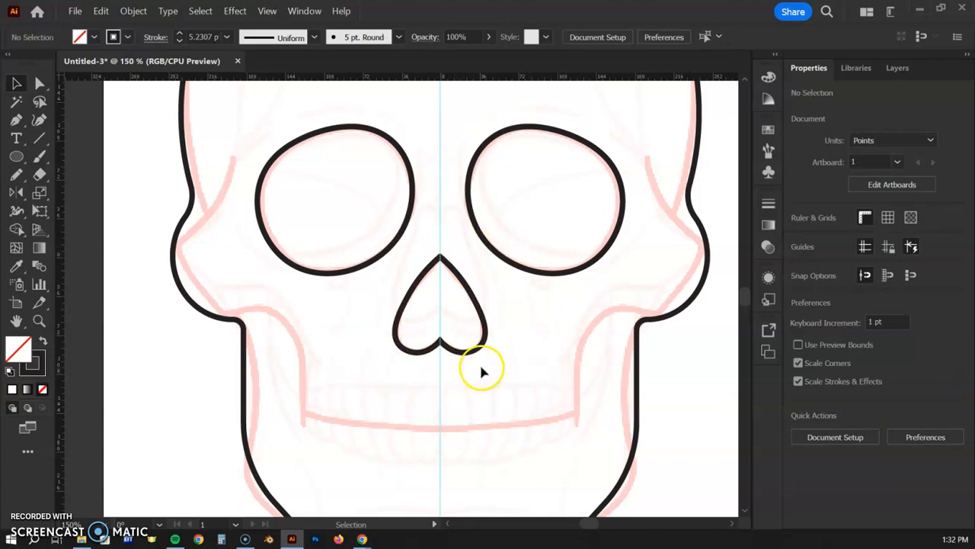
Step: Draw a rectangular upper front tooth about 28 by 37 pt against the left side of the centre guide, with a 2 pt stroke
key(ctrl+plus)
key(ctrl+plus)
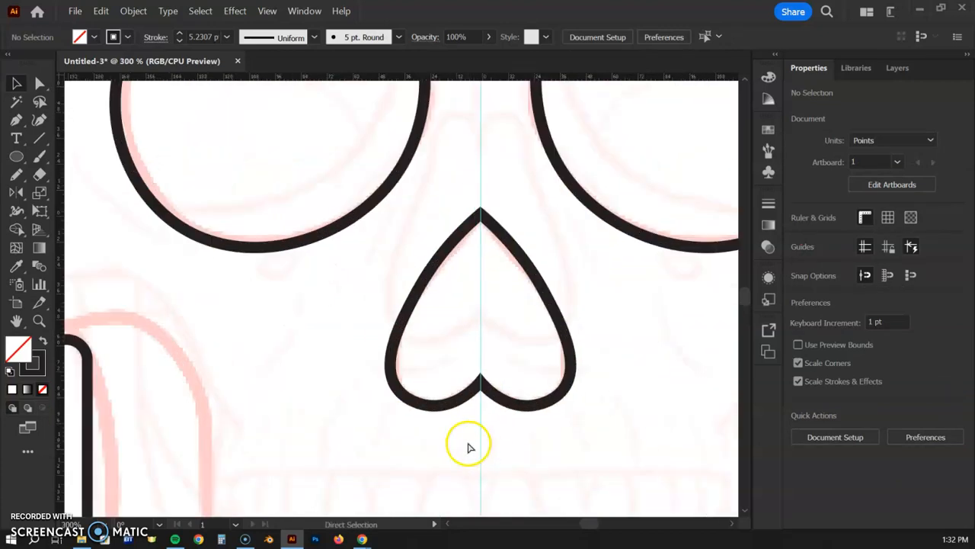
drag(491, 453, 424, 159)
drag(433, 289, 418, 299)
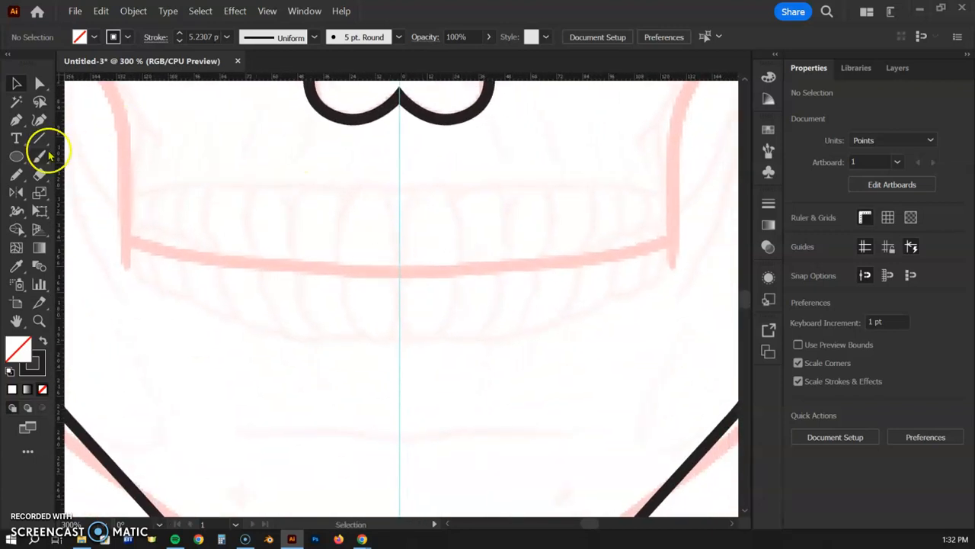
click(16, 157)
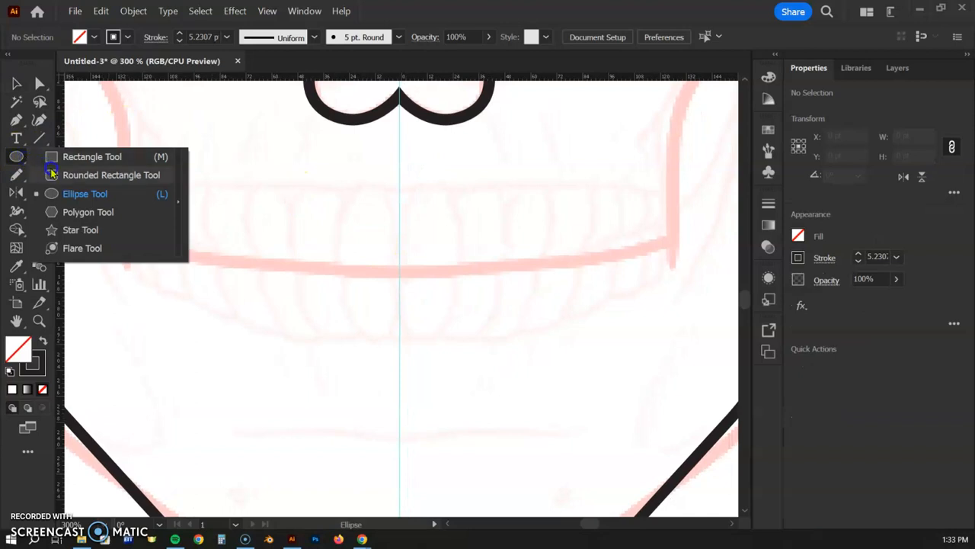
click(52, 157)
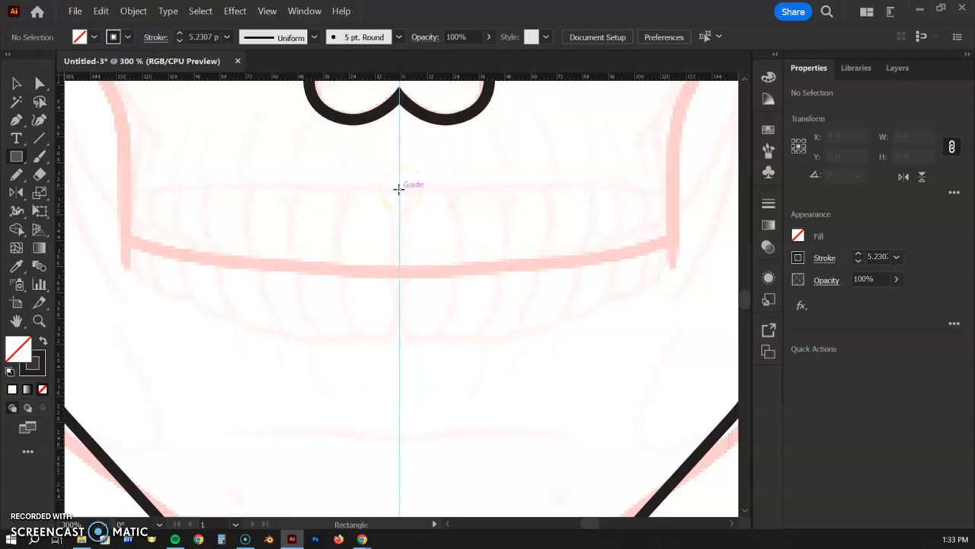
drag(399, 189, 339, 268)
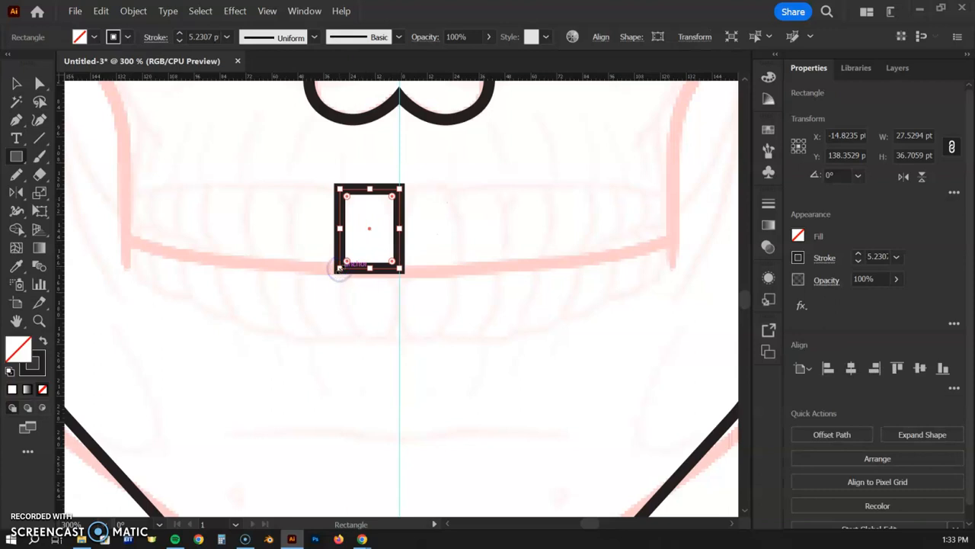
click(858, 260)
click(858, 260)
click(858, 262)
click(858, 262)
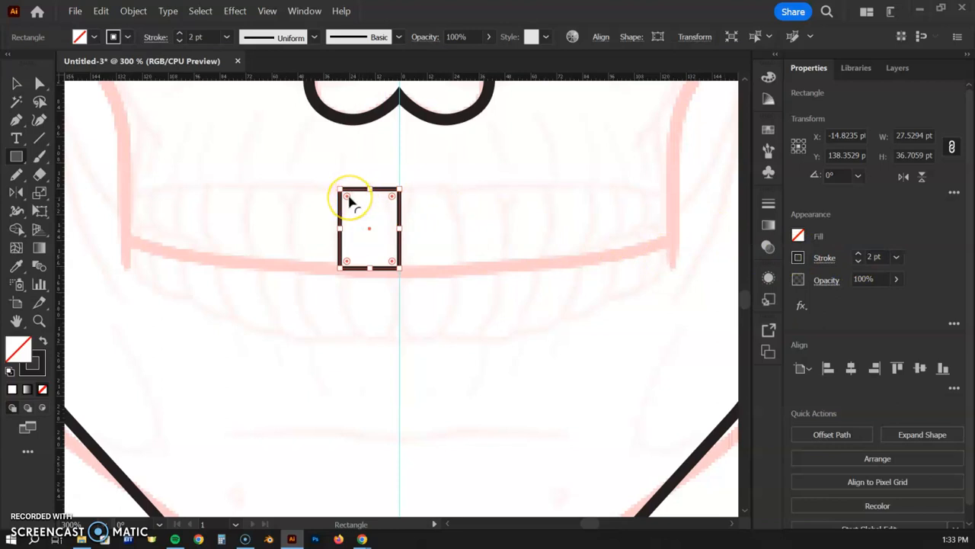
Step: Round the rectangle's two upper corners fully and its two lower corners slightly to shape the tooth
drag(349, 199, 333, 165)
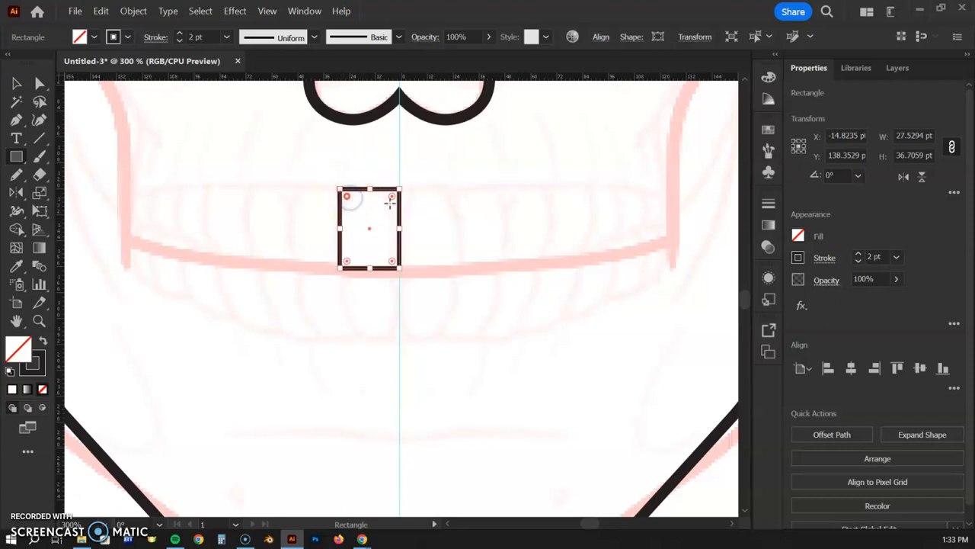
shift+click(393, 197)
drag(347, 199, 375, 242)
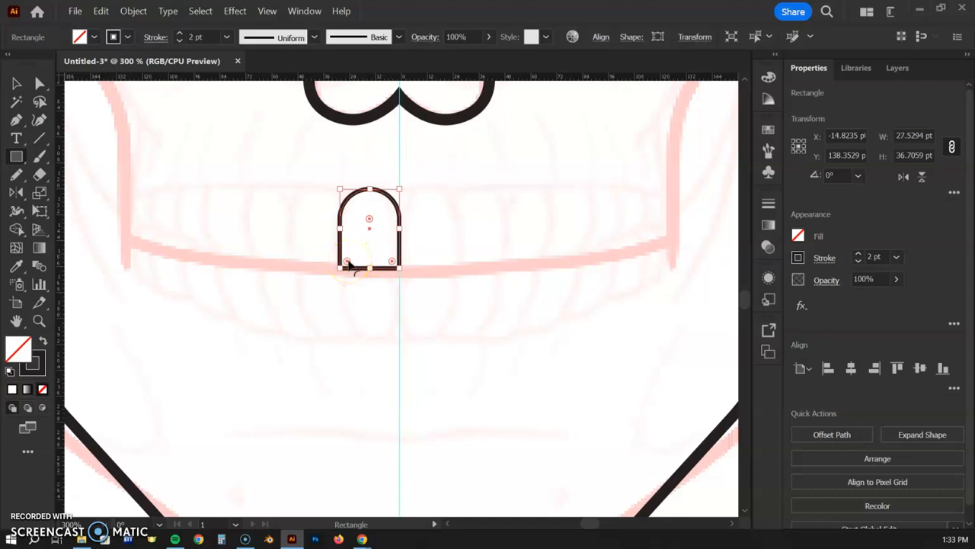
shift+click(393, 262)
mouse_move(347, 262)
mouse_down()
mouse_move(360, 249)
mouse_move(387, 255)
mouse_move(357, 246)
mouse_up()
click(17, 83)
click(233, 151)
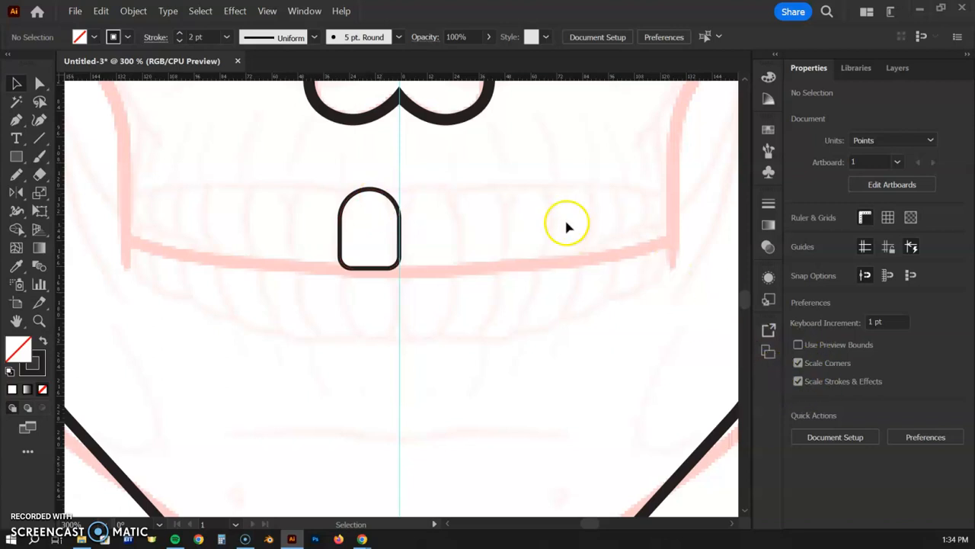
Step: Narrow the tooth to about 26 pt wide from its outer side, and delete it
click(374, 190)
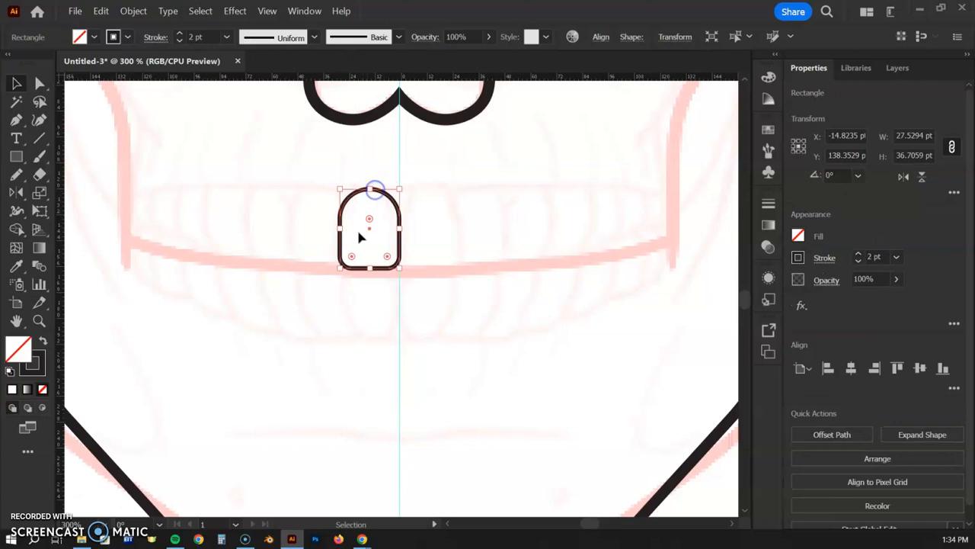
drag(341, 230, 345, 230)
click(504, 225)
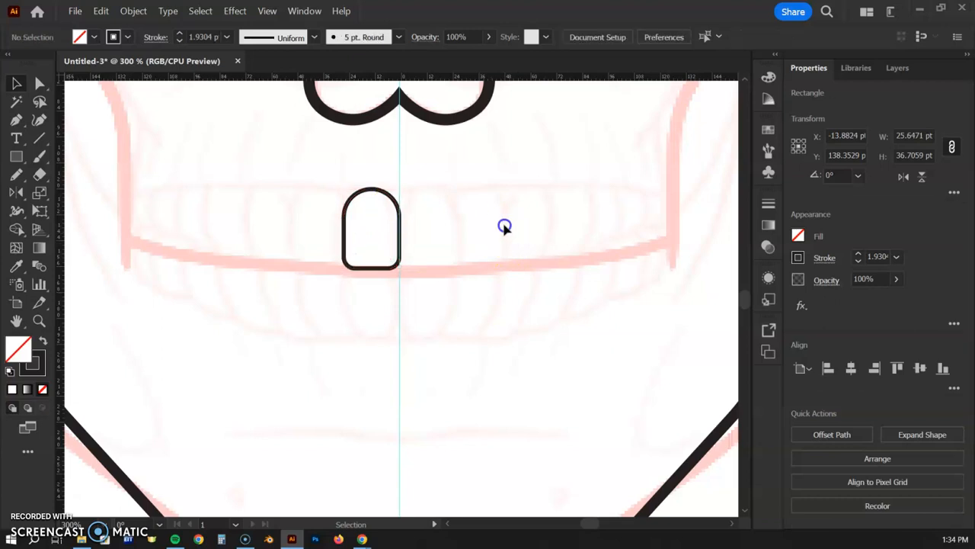
click(388, 200)
key(Delete)
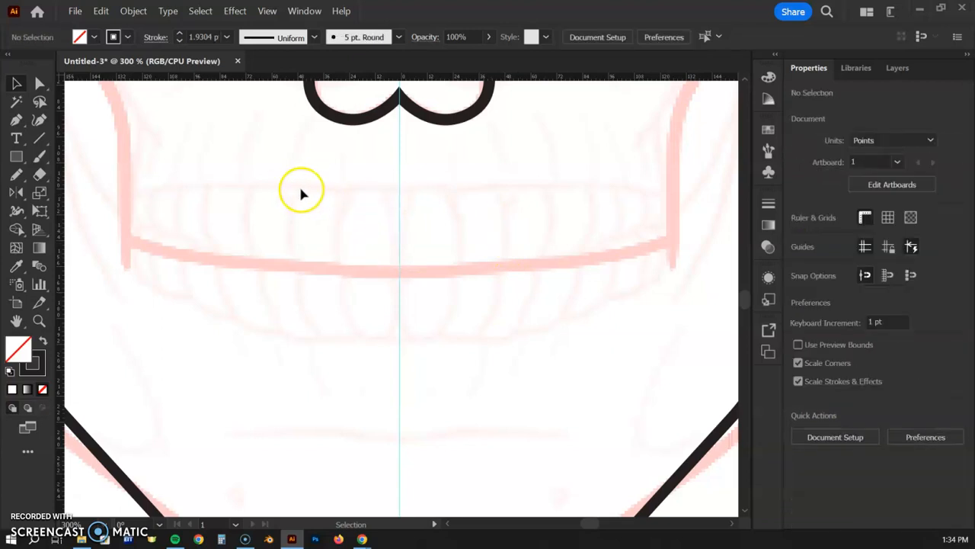
Step: Redraw the front tooth as a 26 by 36 pt rectangle against the centre guide, rounding the upper corners fully and the lower ones slightly
click(16, 156)
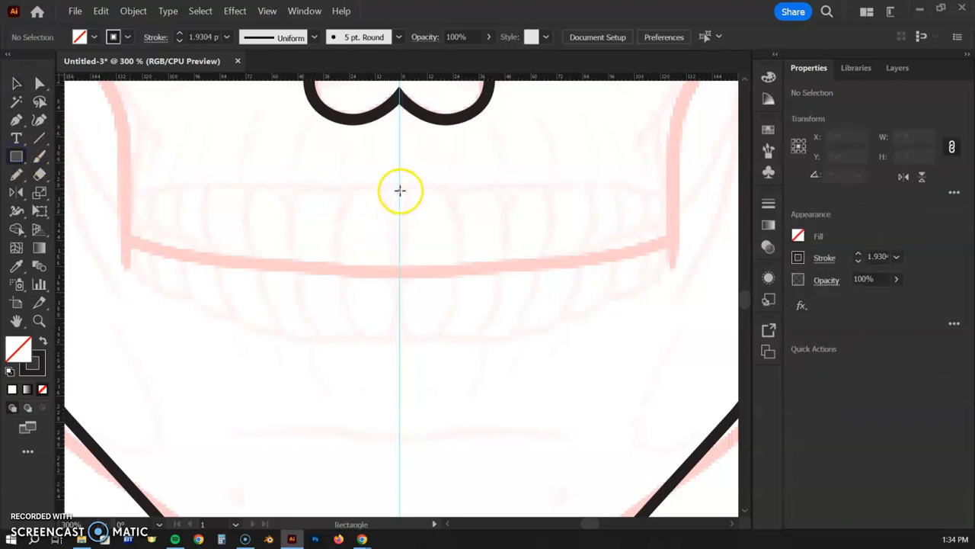
mouse_move(398, 189)
mouse_down()
mouse_move(333, 257)
mouse_move(342, 269)
mouse_up()
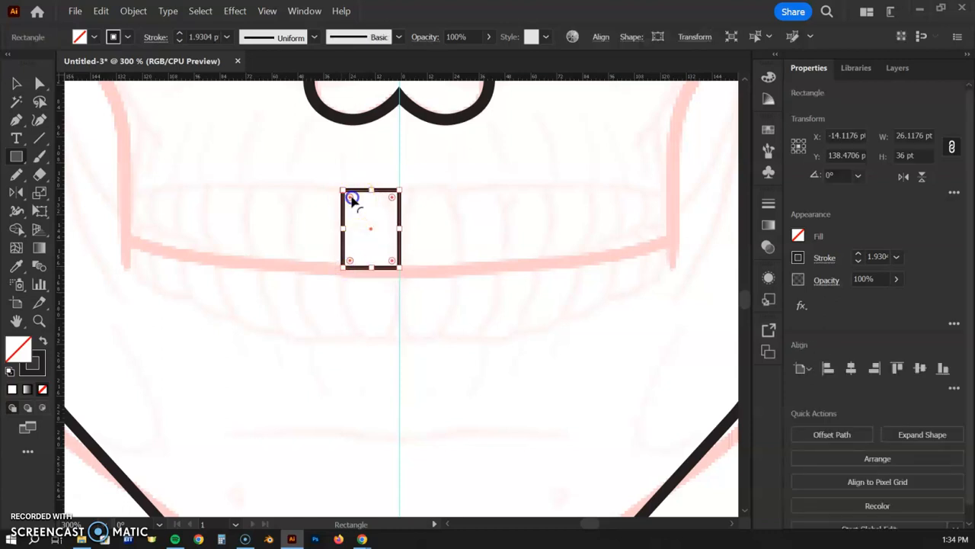
shift+click(392, 198)
drag(392, 197, 379, 239)
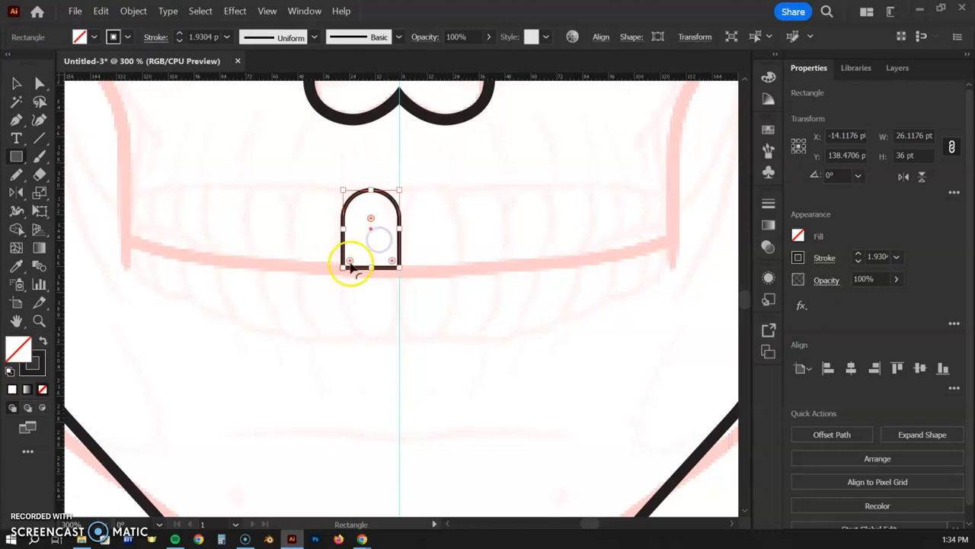
shift+click(392, 261)
mouse_move(352, 266)
mouse_down()
mouse_move(370, 225)
mouse_move(361, 255)
mouse_up()
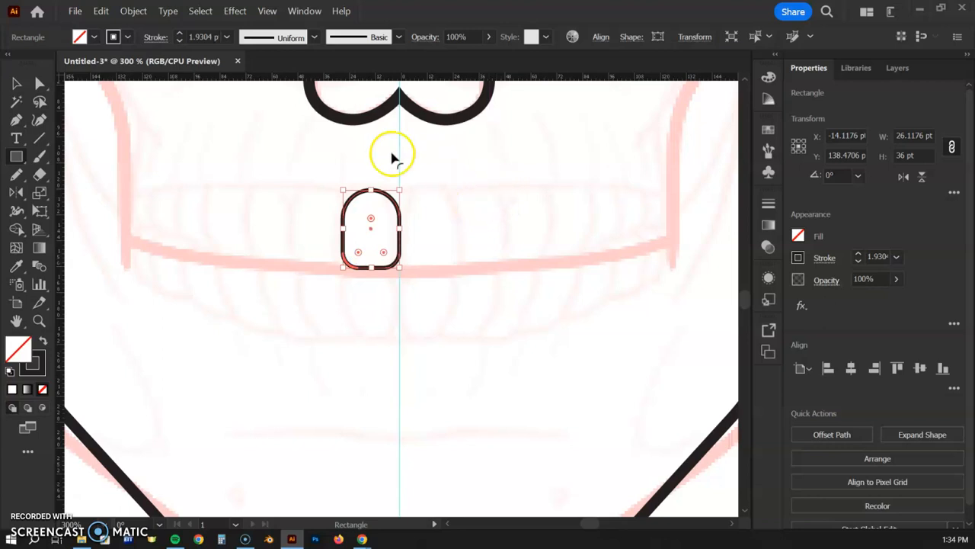
click(16, 83)
click(534, 242)
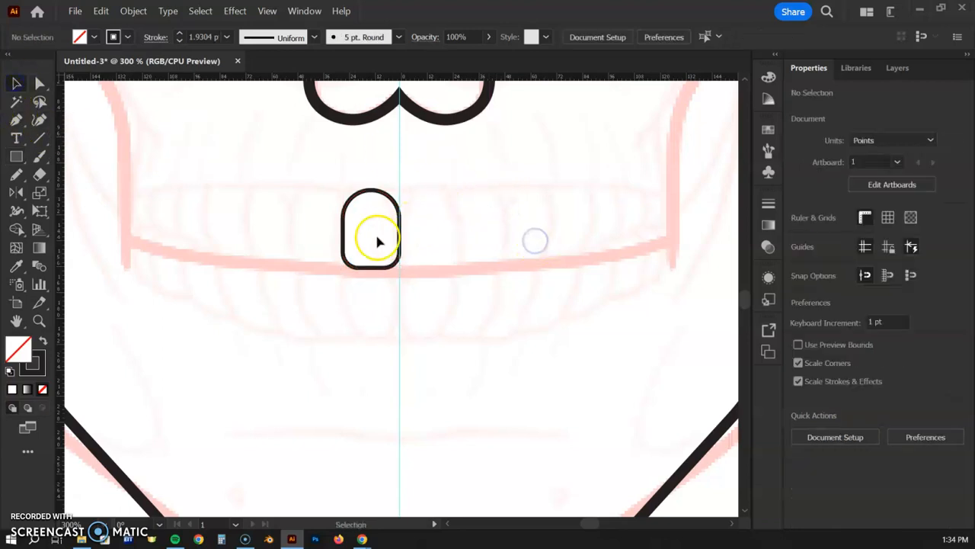
Step: Duplicate the front tooth outward beside the original and shrink the copy to about 23 by 33 pt
click(369, 192)
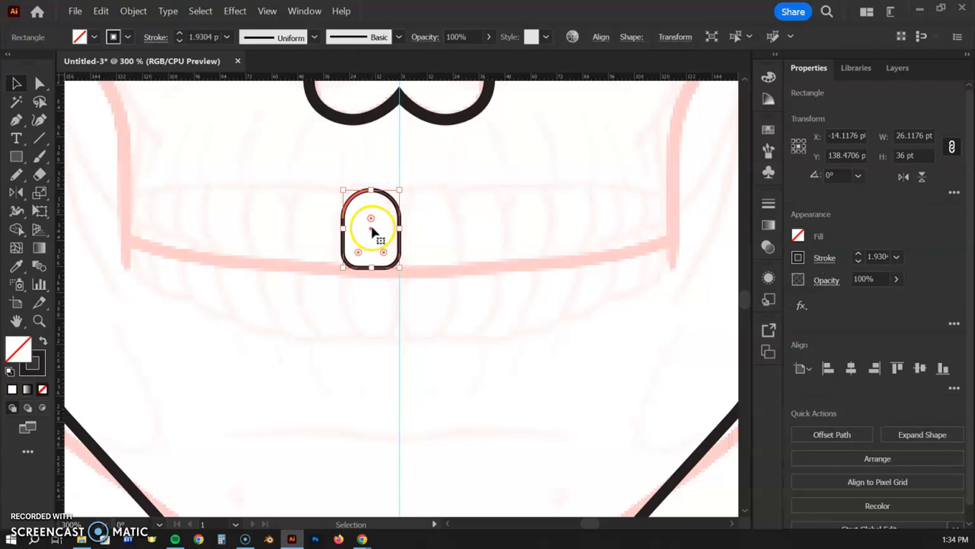
click(371, 229)
drag(373, 233, 316, 247)
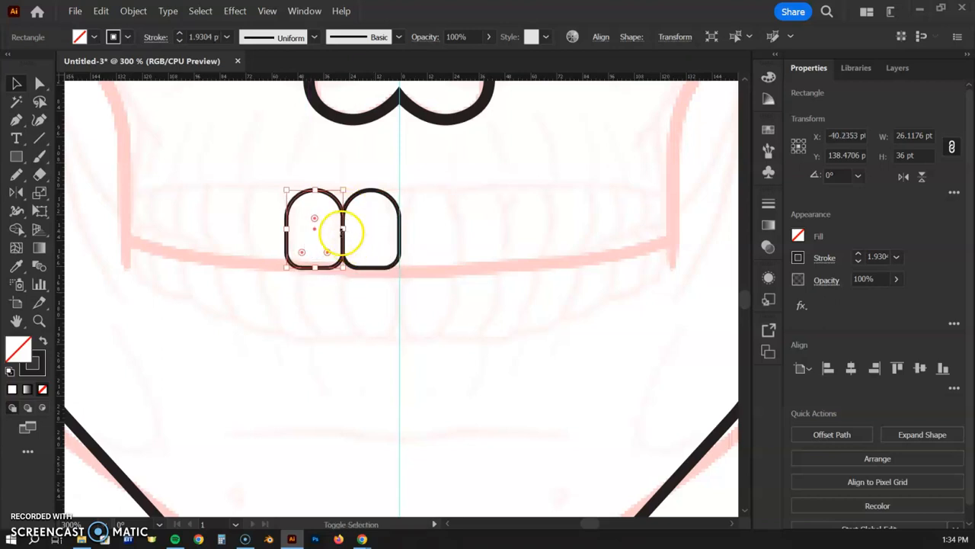
drag(285, 230, 294, 231)
drag(318, 187, 319, 196)
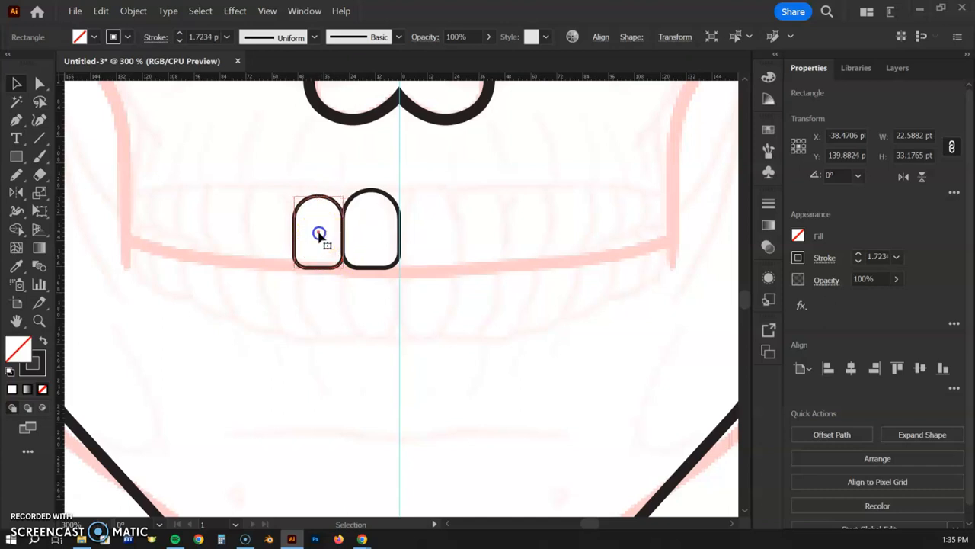
Step: Add the third and fourth teeth as outward copies, shrunk to about 19 by 31 pt and 17 by 29 pt
drag(319, 234, 269, 242)
drag(246, 197, 252, 202)
click(273, 235)
drag(278, 239, 233, 240)
click(232, 235)
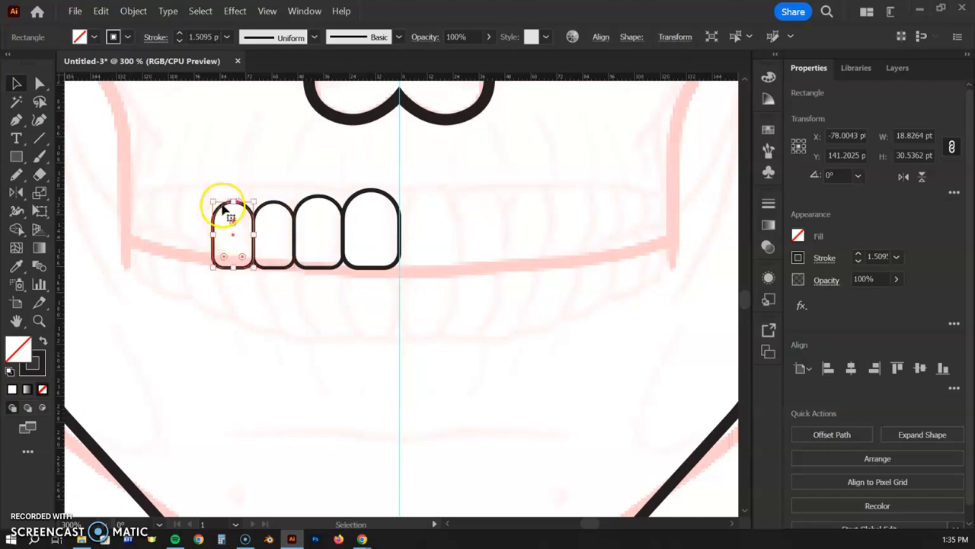
drag(213, 203, 217, 206)
Step: Extend the row with three smaller tooth copies, from about 16 by 28 pt down to about 13 by 22 pt at the outer end
click(236, 241)
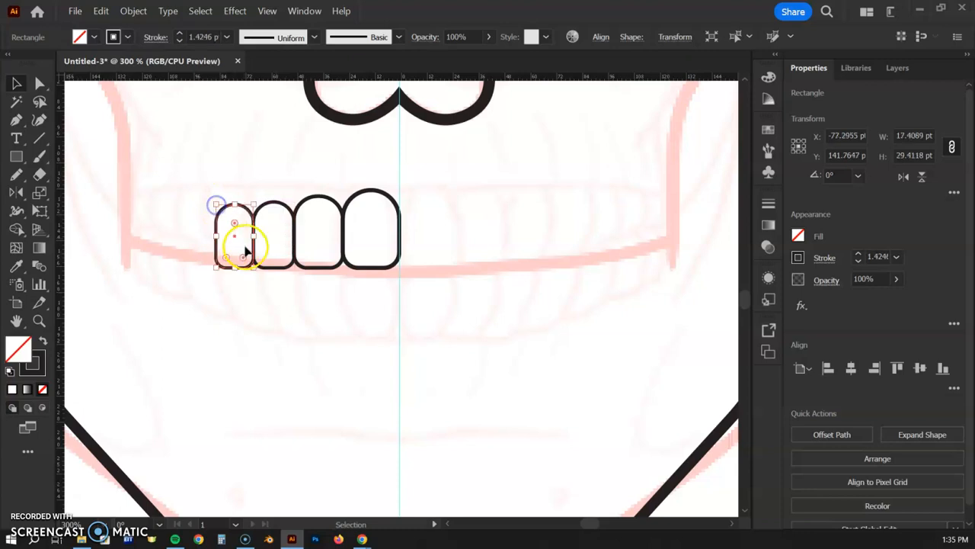
drag(236, 241, 196, 240)
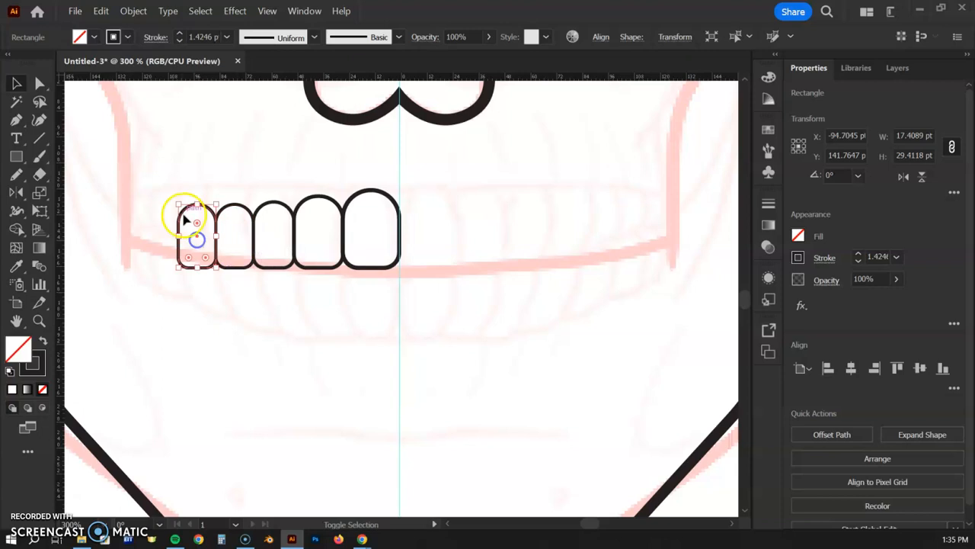
drag(178, 206, 183, 207)
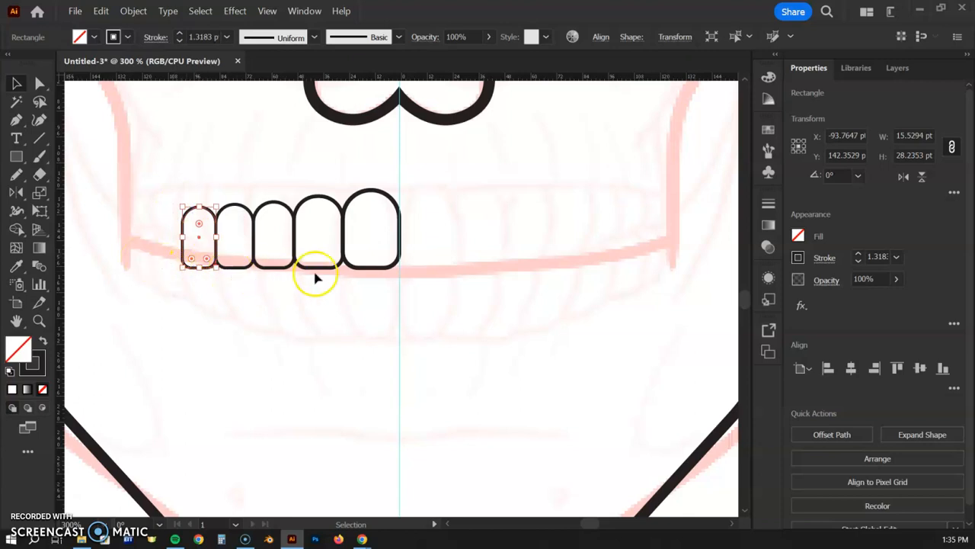
drag(200, 240, 167, 241)
drag(148, 207, 125, 222)
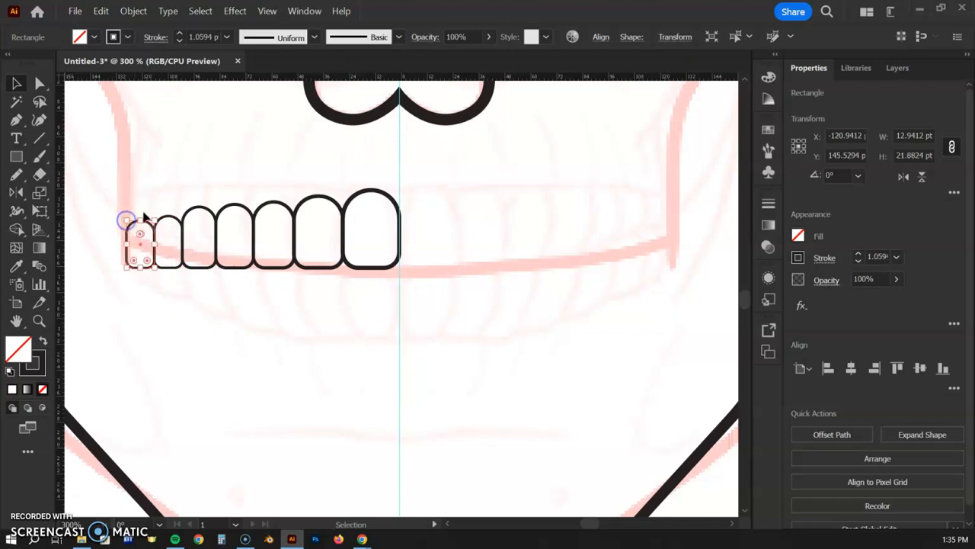
click(191, 190)
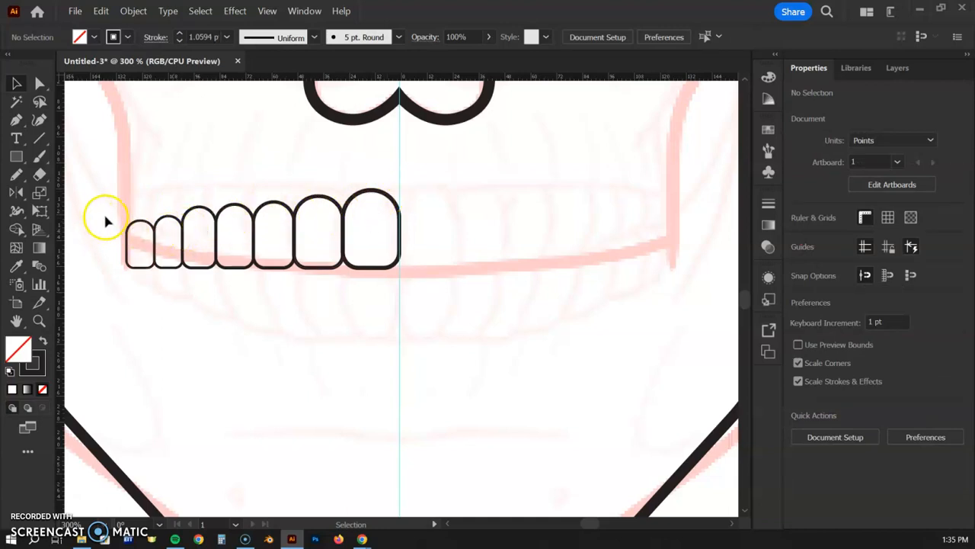
Step: Align all seven teeth along their bottom edges and give them a uniform 2 pt stroke
drag(108, 189, 387, 280)
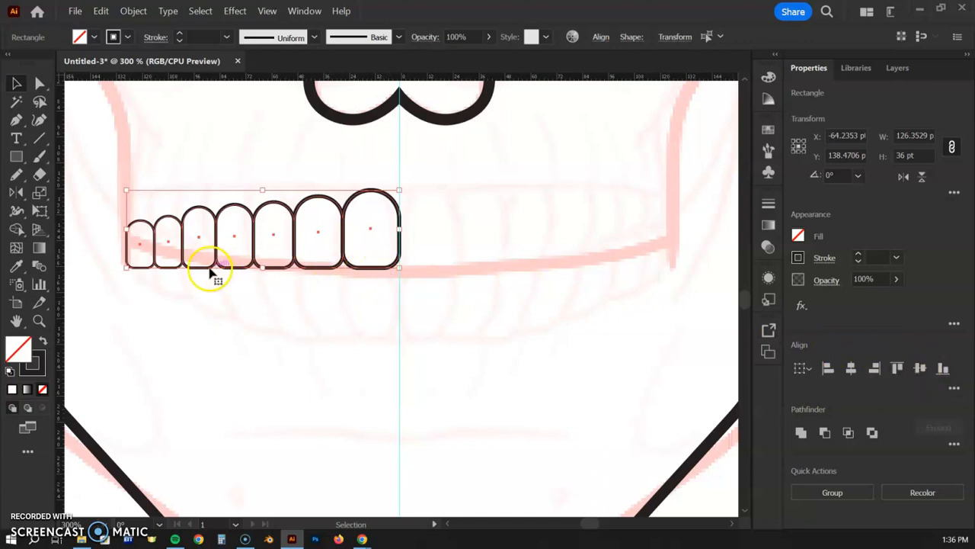
click(944, 368)
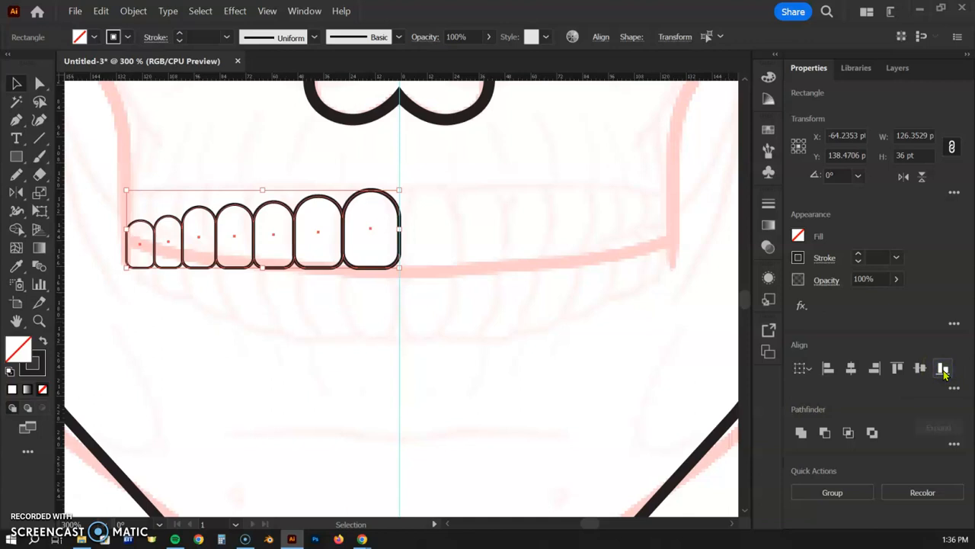
click(897, 258)
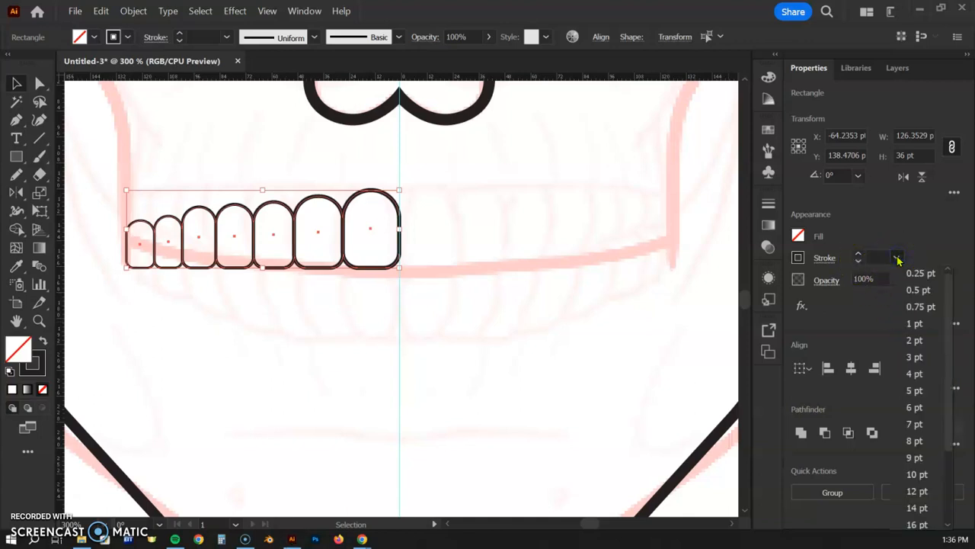
click(914, 324)
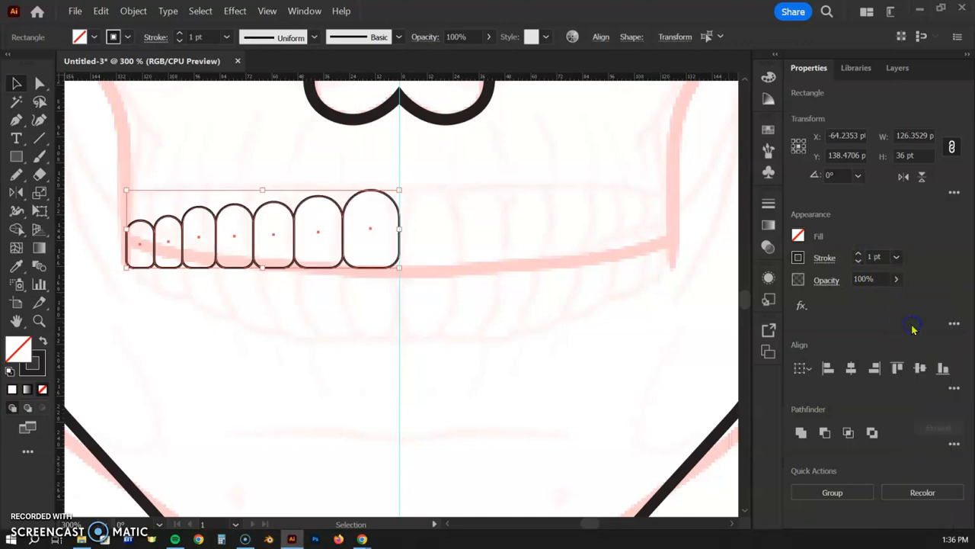
click(897, 257)
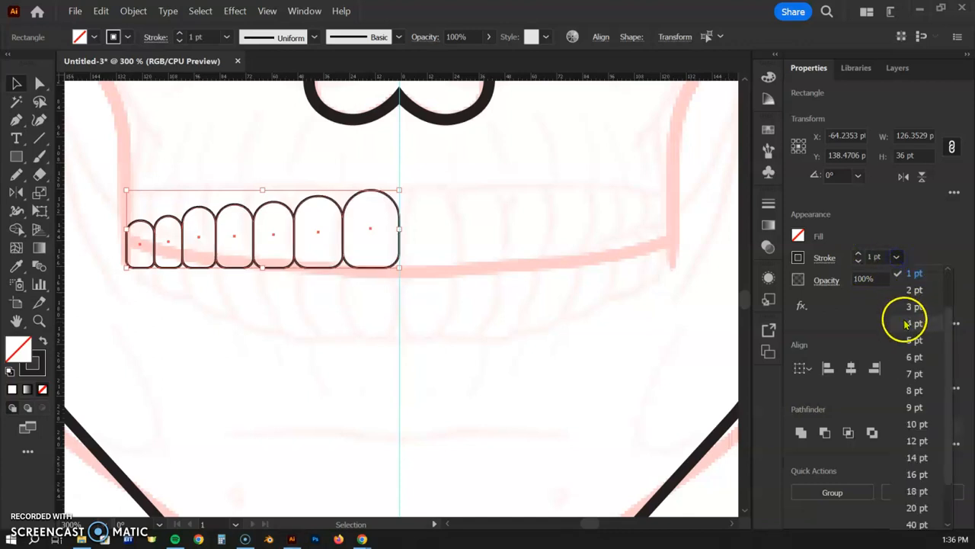
click(915, 291)
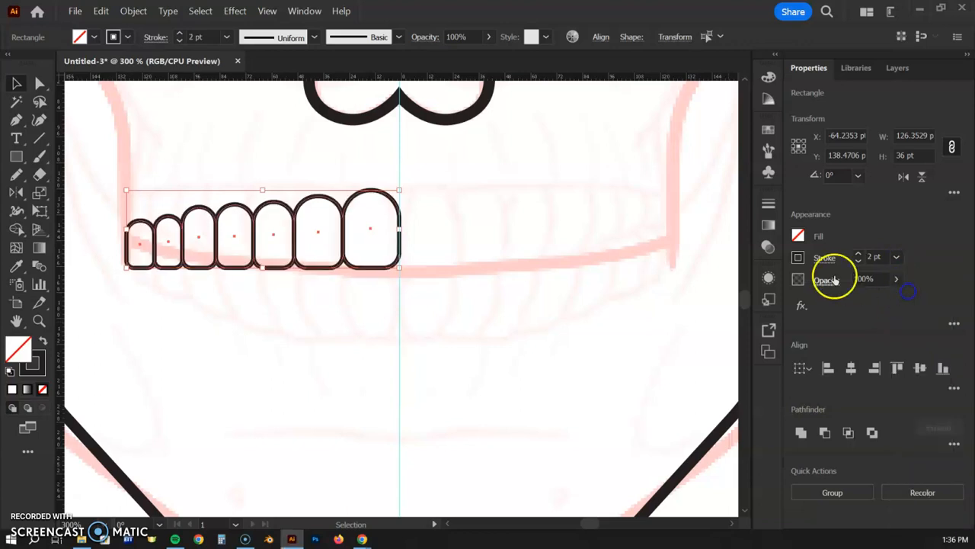
Step: Lower the top of the fifth tooth from the centre guide slightly and set its stroke to 2 pt
click(460, 204)
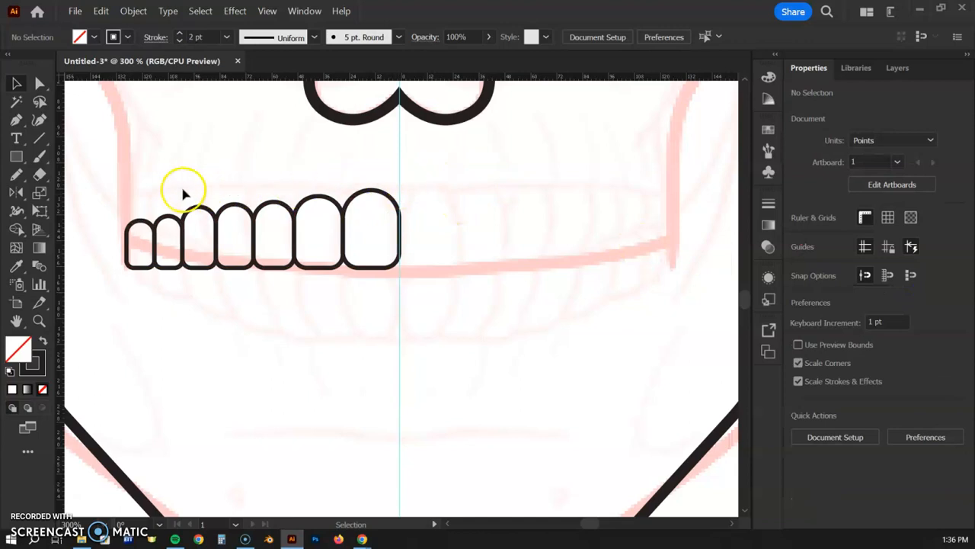
click(198, 213)
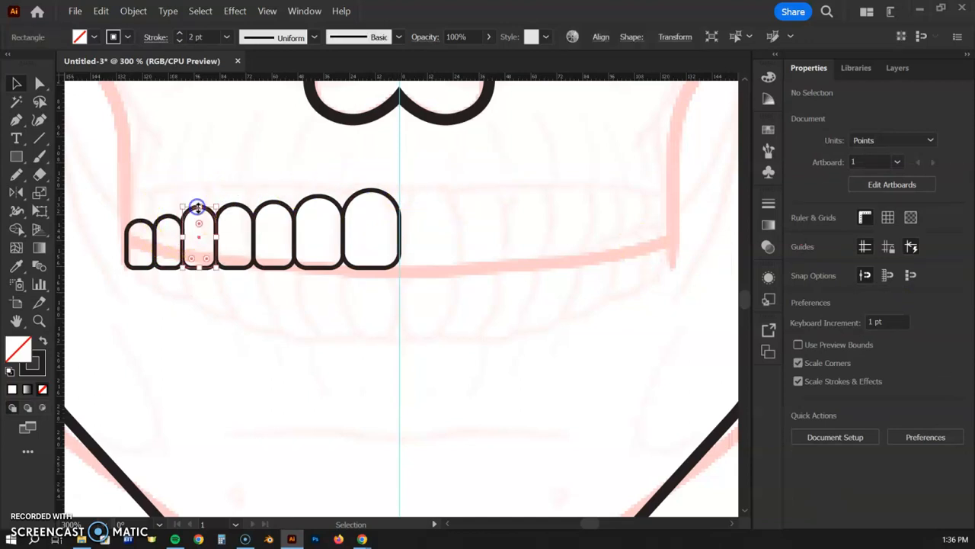
drag(198, 209, 198, 213)
click(897, 259)
click(911, 339)
click(365, 327)
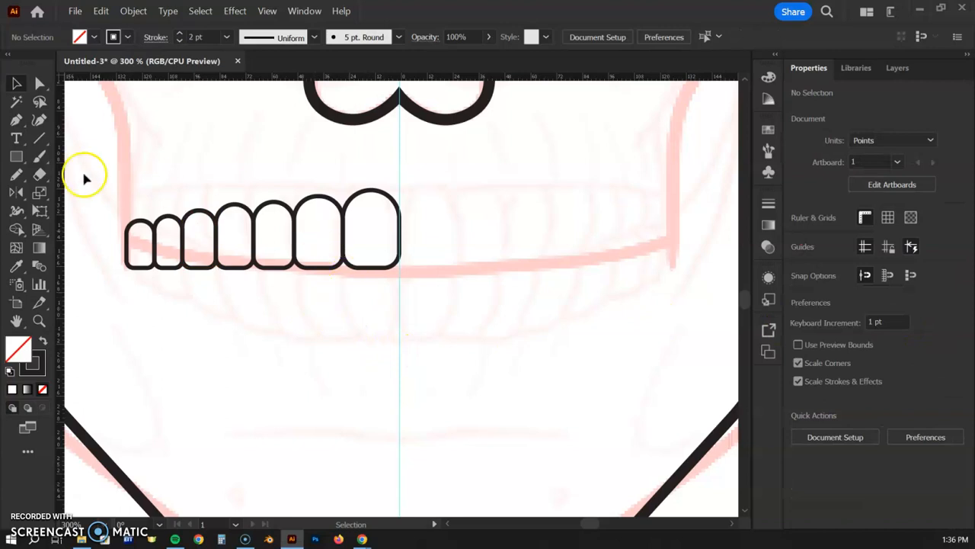
Step: Reflect a copy of the seven upper teeth across the vertical centre guide to complete the upper row
drag(110, 198, 374, 282)
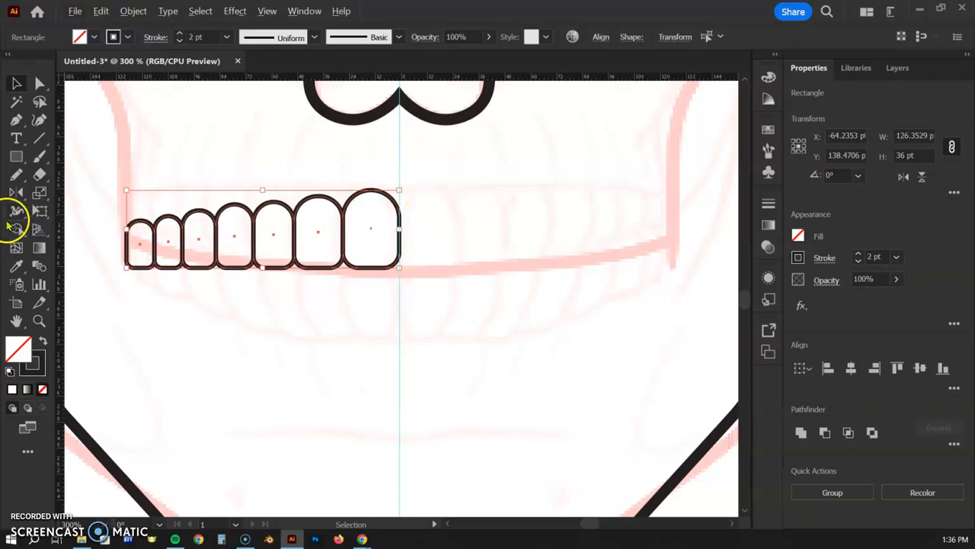
click(16, 193)
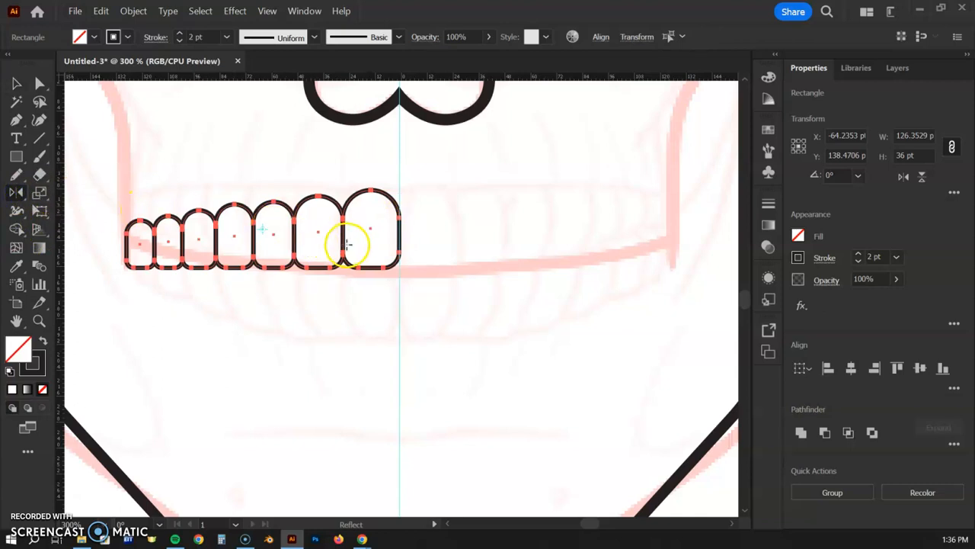
alt+click(399, 189)
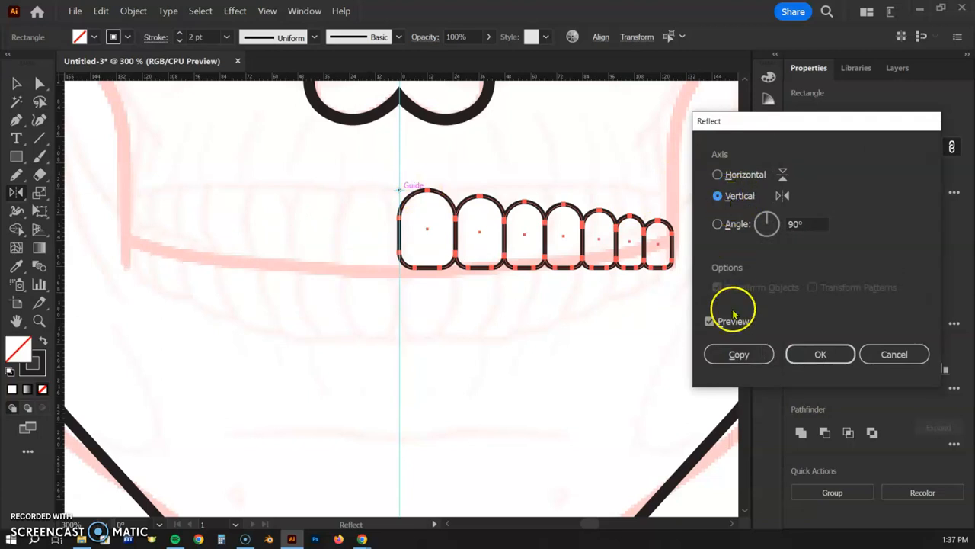
click(732, 354)
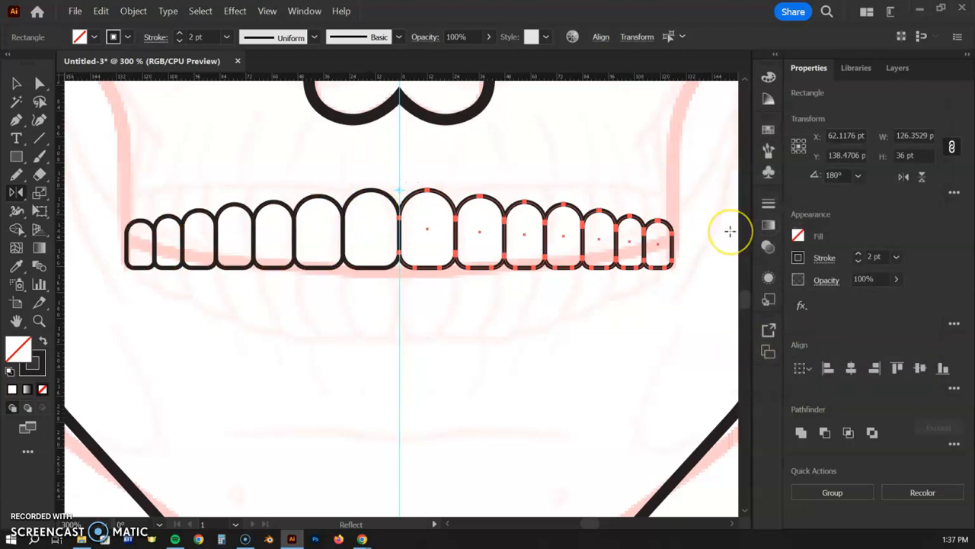
click(17, 83)
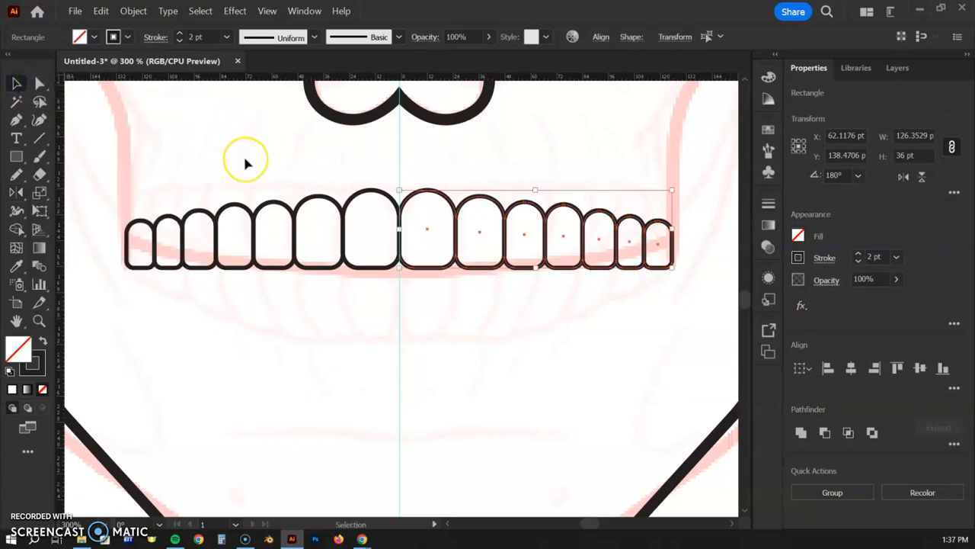
Step: Reflect a copy of the full upper row across a horizontal axis at its bottom edge to form the lower teeth
drag(106, 179, 685, 301)
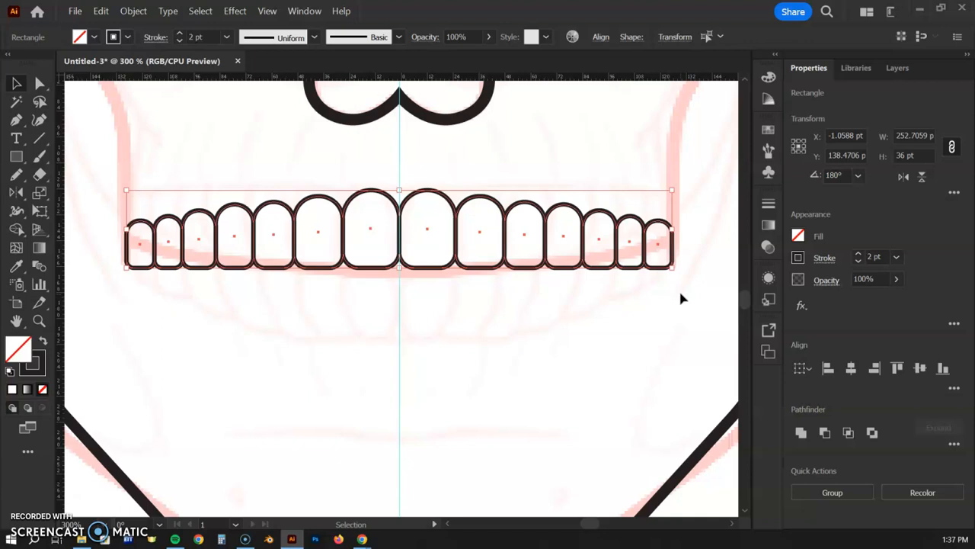
click(15, 193)
click(271, 223)
click(375, 269)
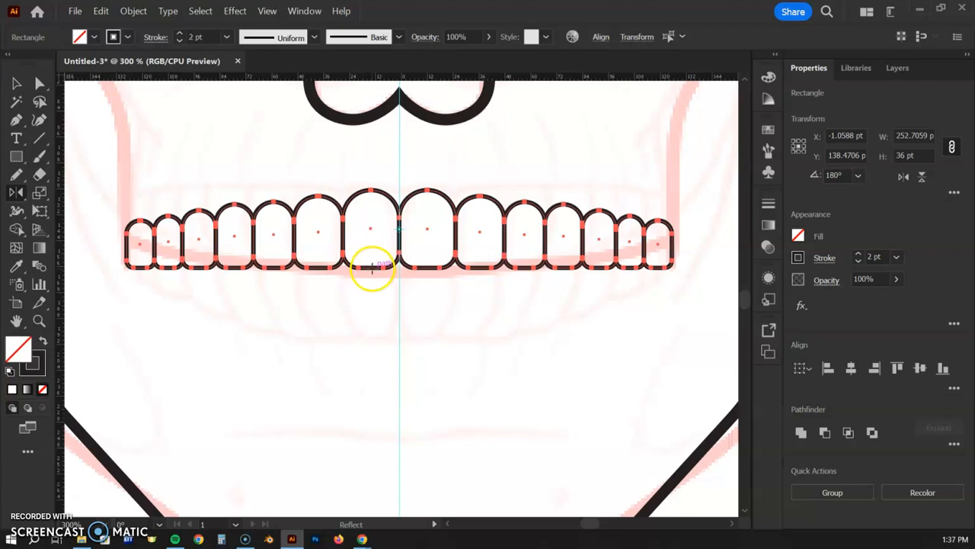
alt+click(373, 267)
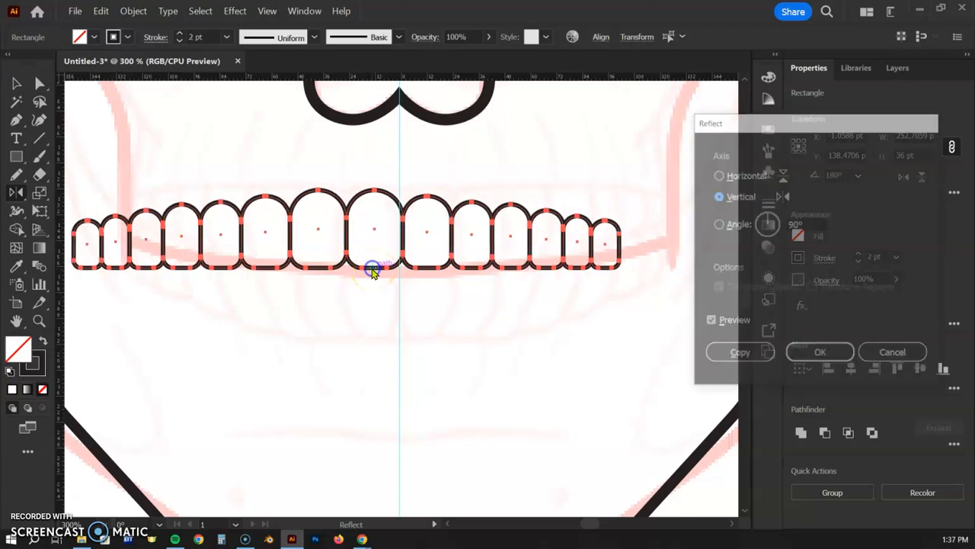
click(718, 175)
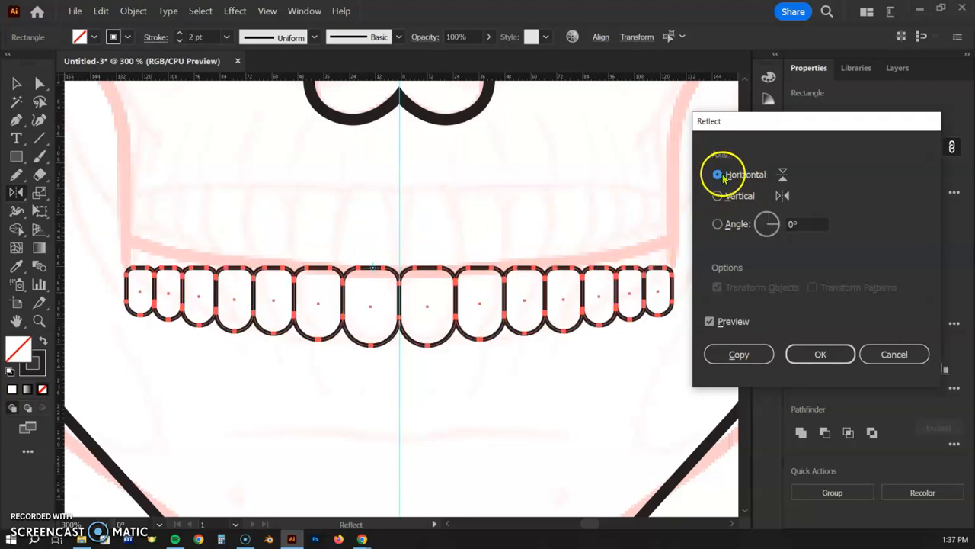
click(750, 349)
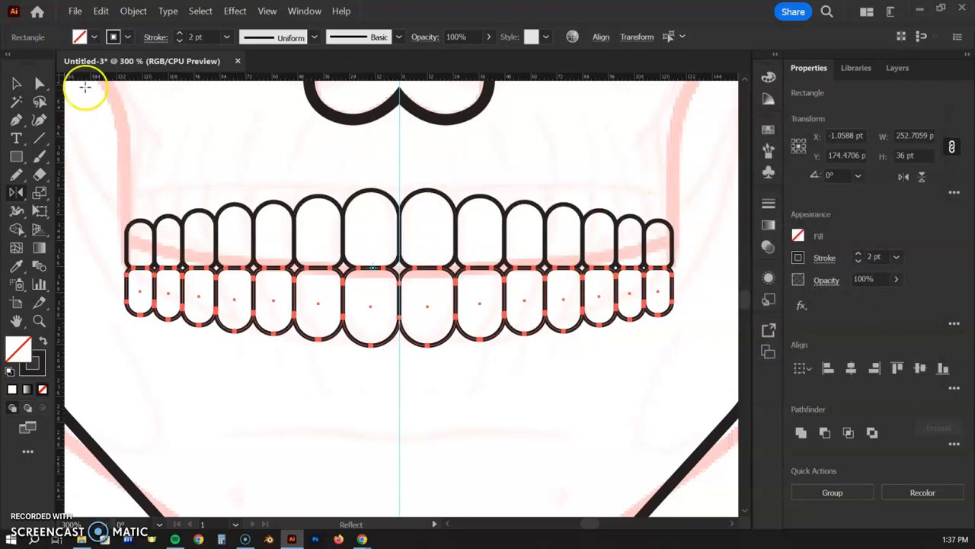
click(12, 83)
click(149, 128)
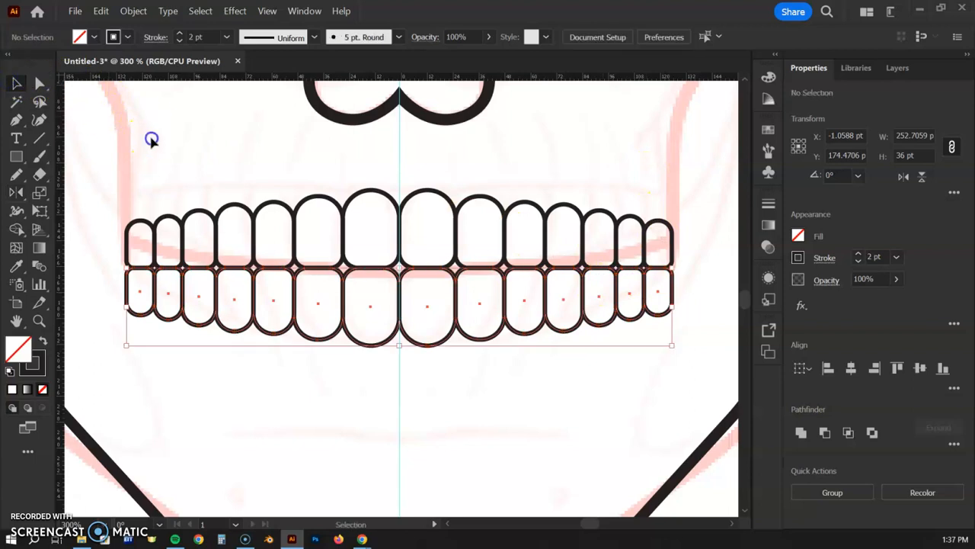
Step: Set the stroke of all upper and lower teeth to 3 pt and group them
key(a)
key(ctrl+minus)
key(ctrl+minus)
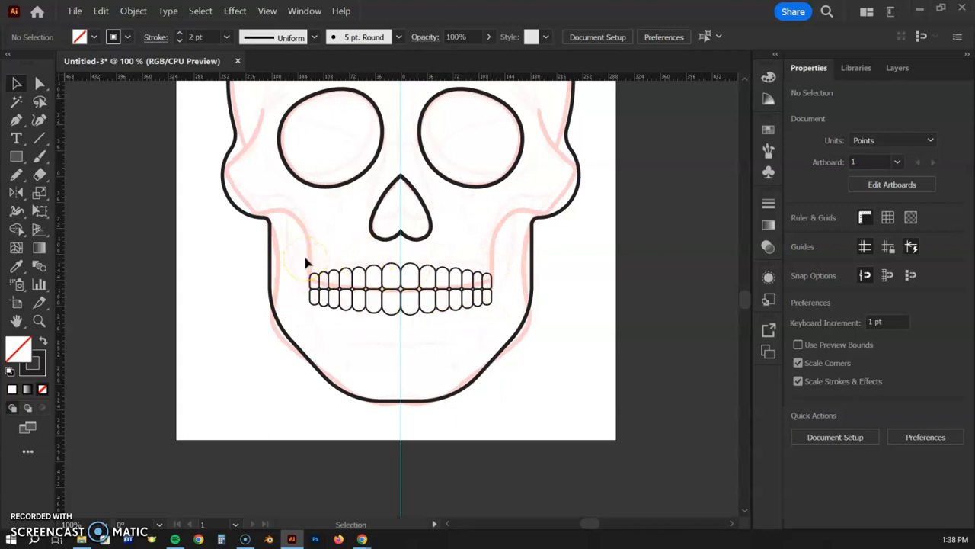
drag(305, 258, 500, 324)
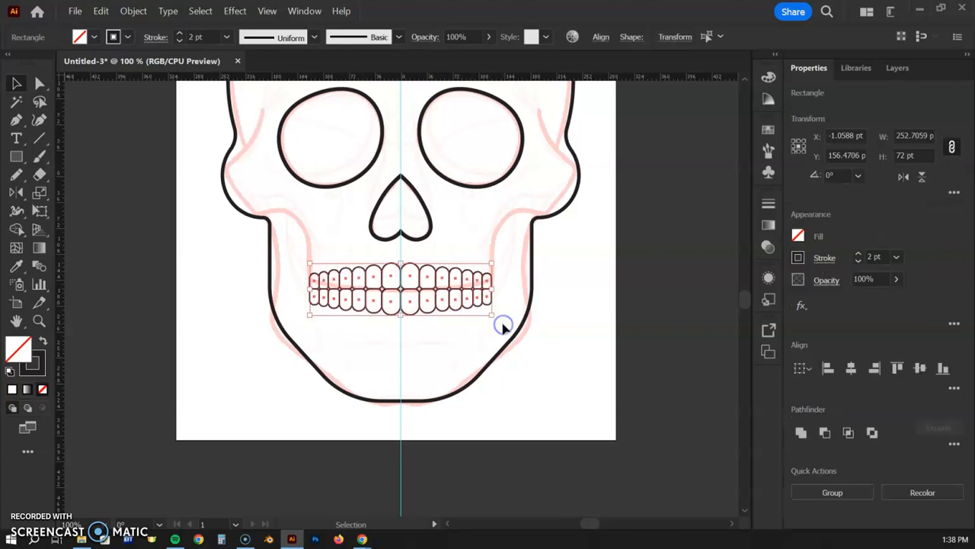
click(859, 254)
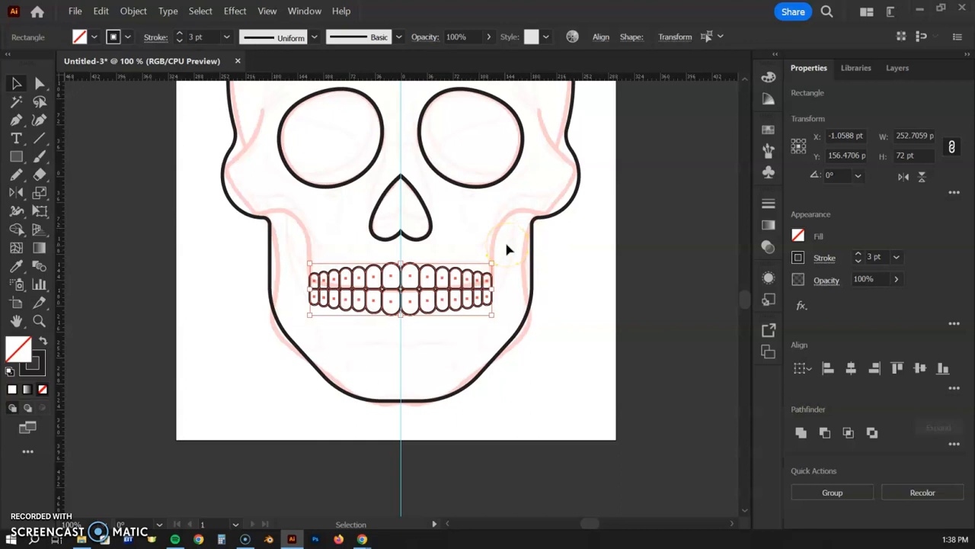
click(848, 492)
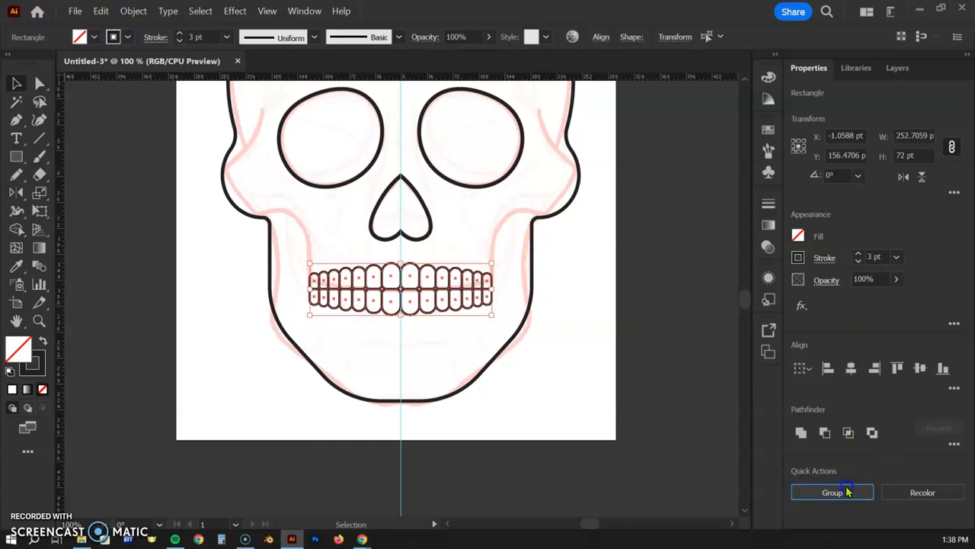
click(442, 336)
drag(411, 294, 460, 272)
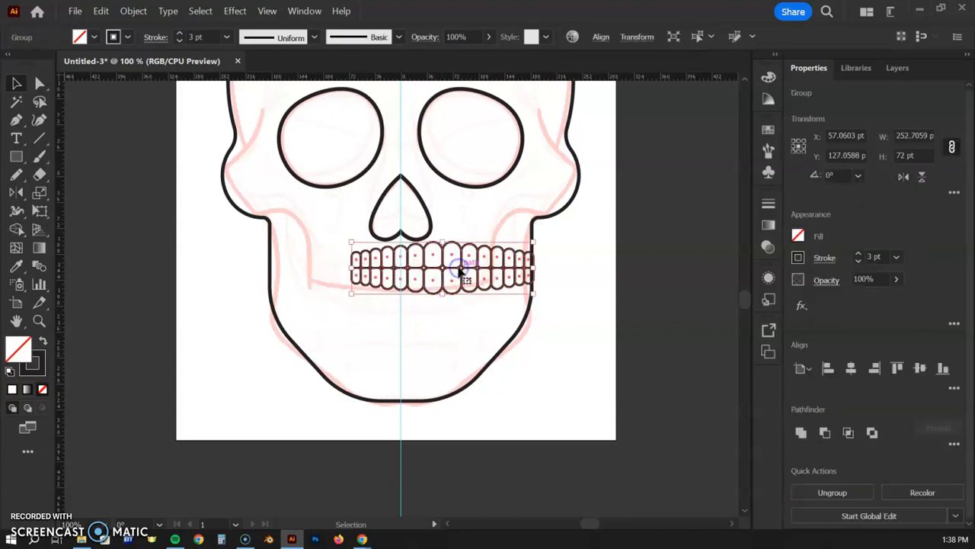
key(a)
key(ctrl+z)
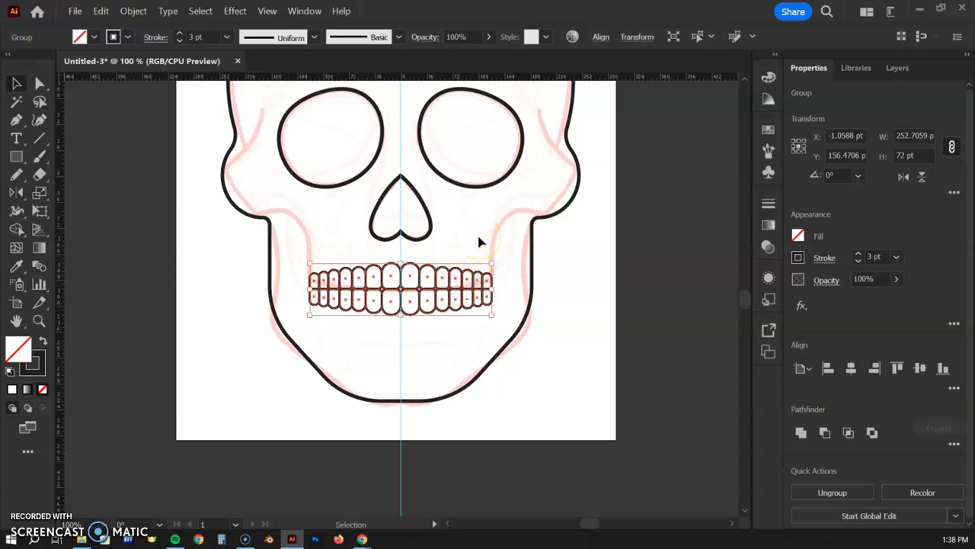
Step: Add a horizontal Arc warp effect to the teeth group with a bend of -18% and a vertical distortion of -8%
key(ctrl+plus)
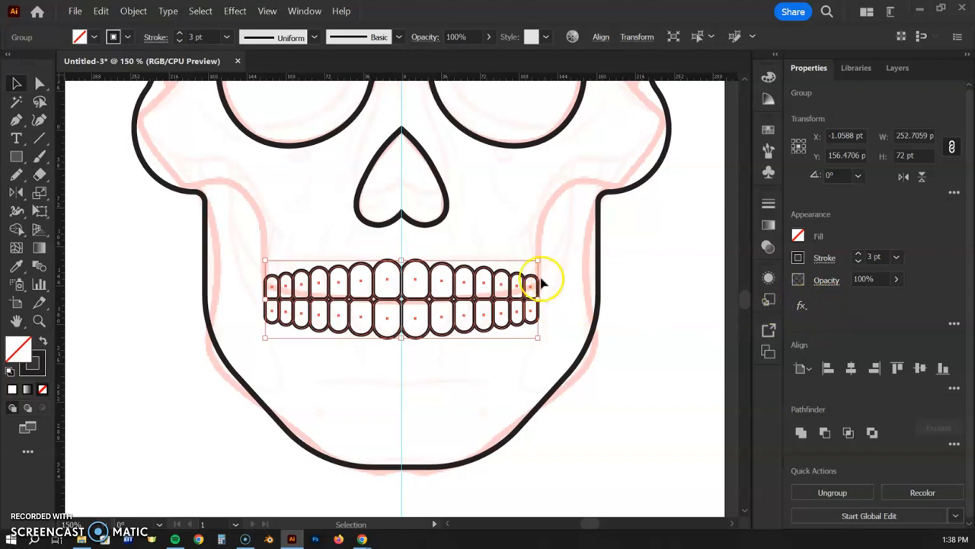
click(801, 307)
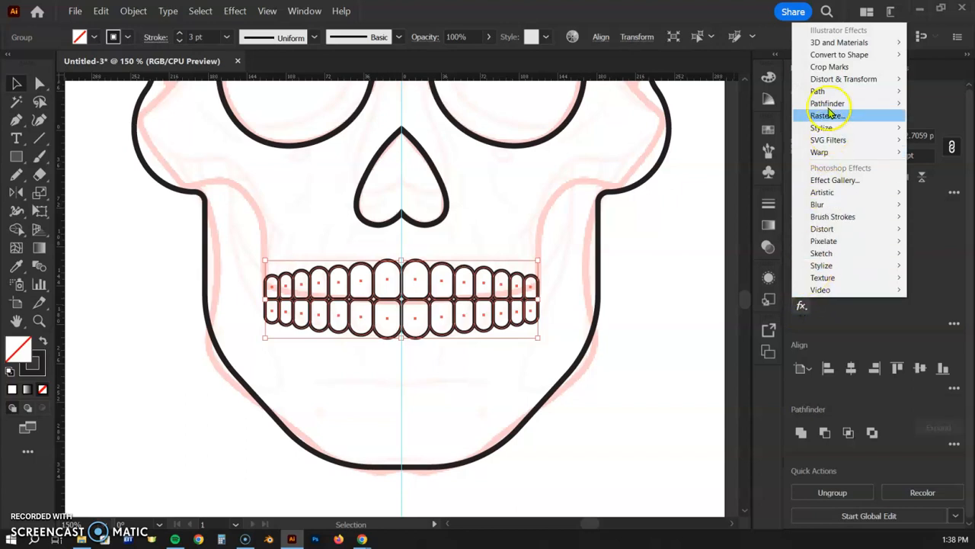
mouse_move(828, 82)
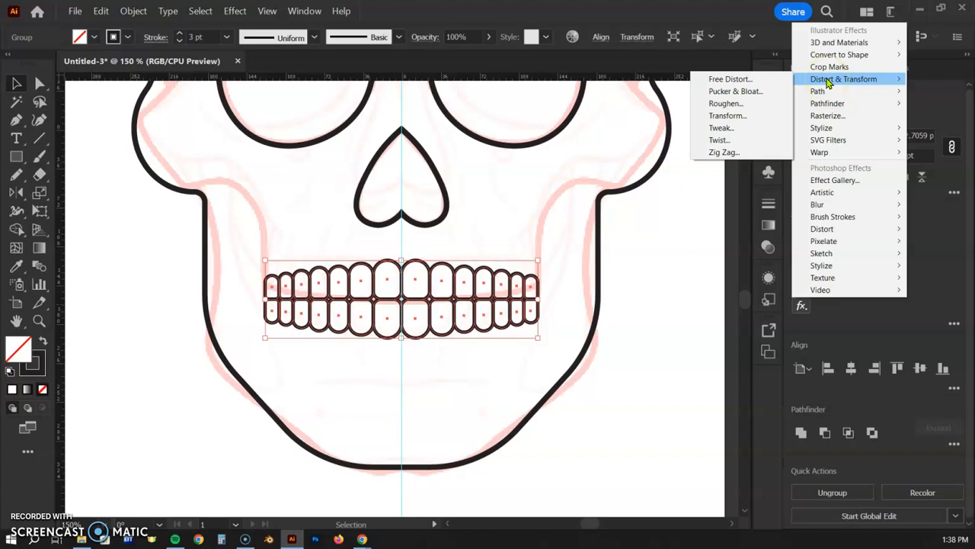
mouse_move(829, 155)
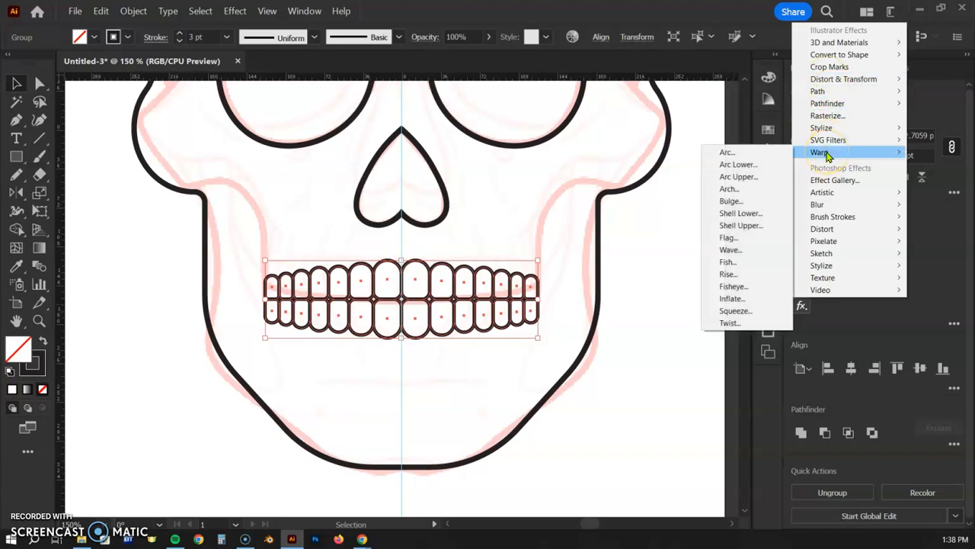
click(746, 155)
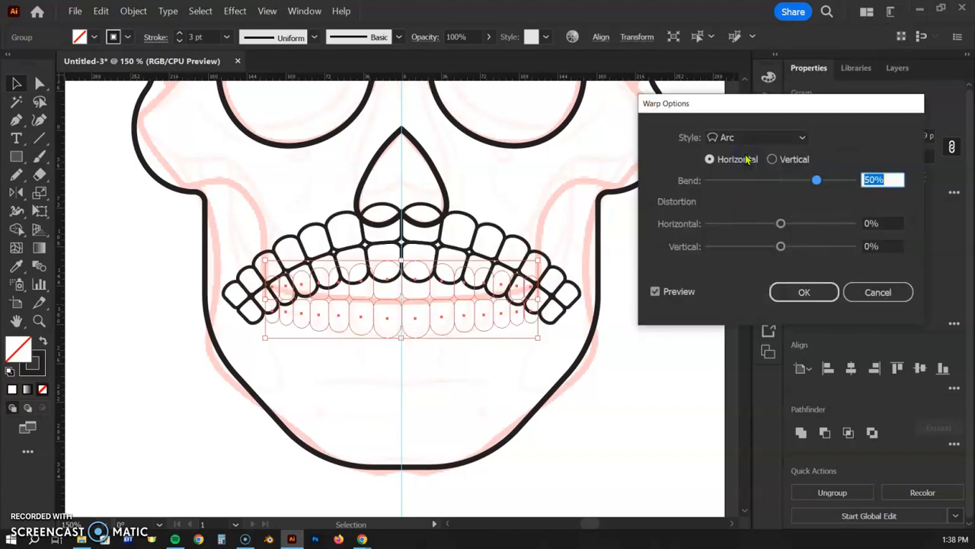
drag(762, 104, 739, 167)
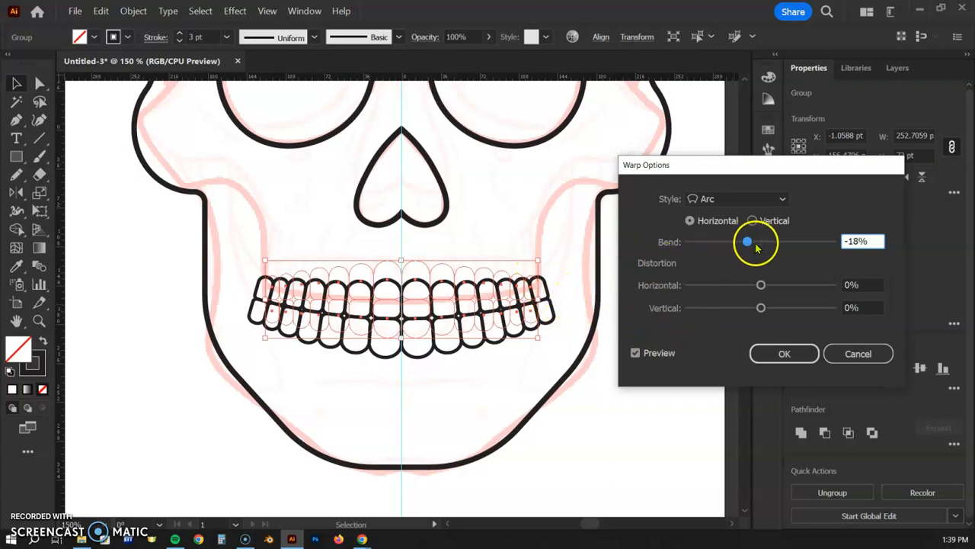
drag(762, 308, 755, 307)
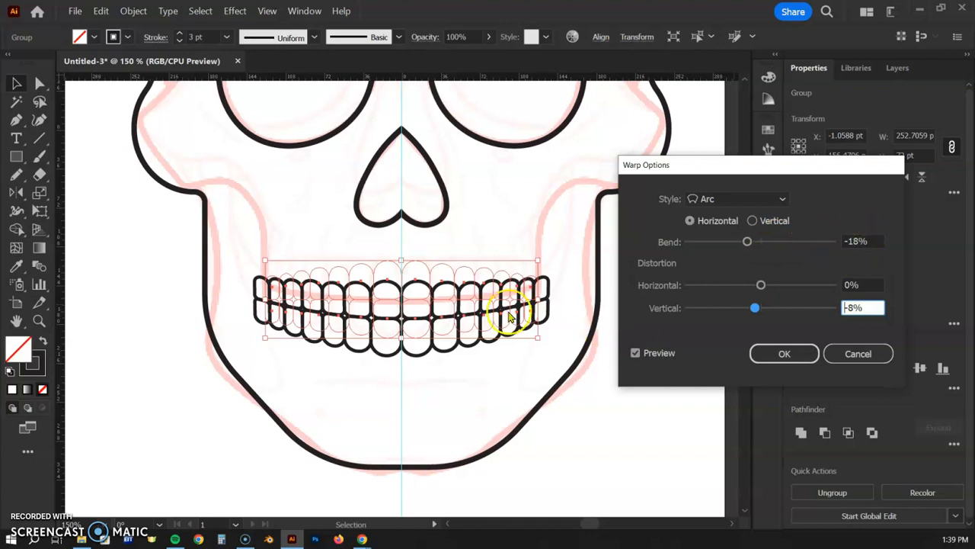
Step: Refine the Arc warp to a -15% bend and -7% vertical distortion, and apply it
click(747, 242)
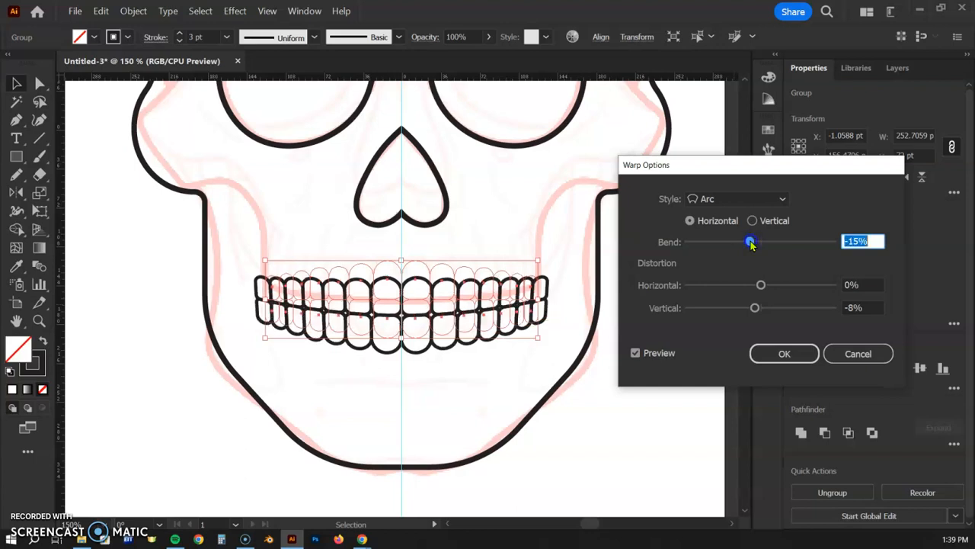
click(754, 308)
click(754, 307)
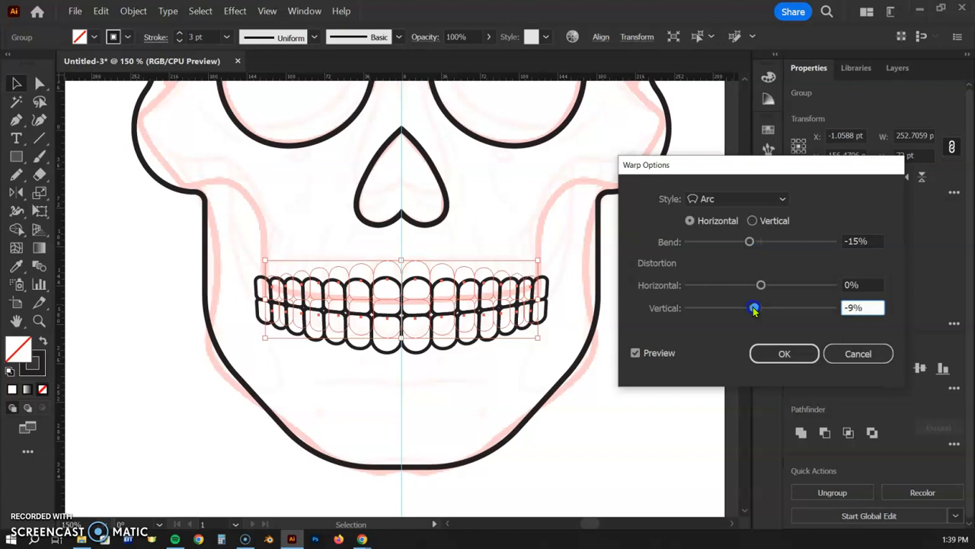
drag(754, 308, 756, 309)
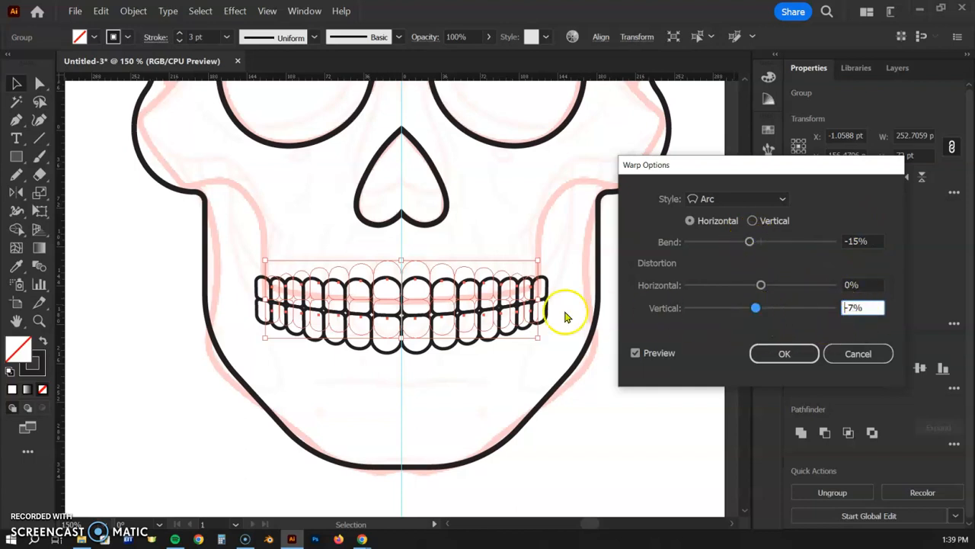
click(785, 354)
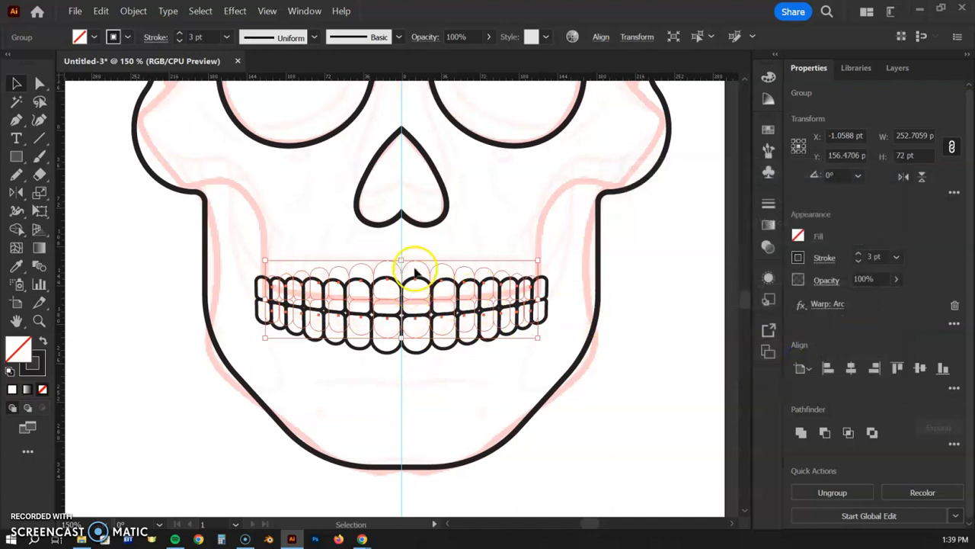
Step: Move the warped teeth group up about 16 pt so its middle line follows the sketched mouth curve
drag(431, 308, 432, 301)
click(432, 295)
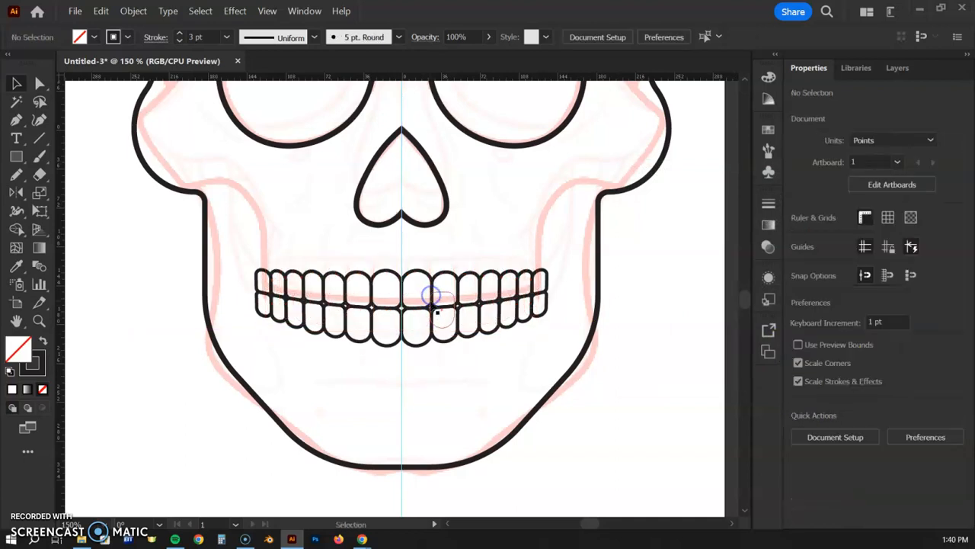
drag(430, 311, 429, 301)
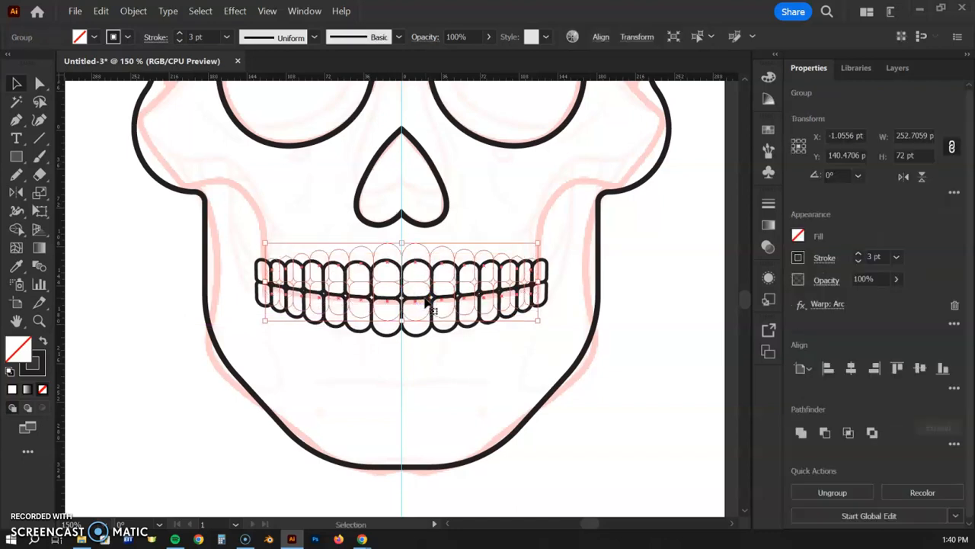
click(639, 296)
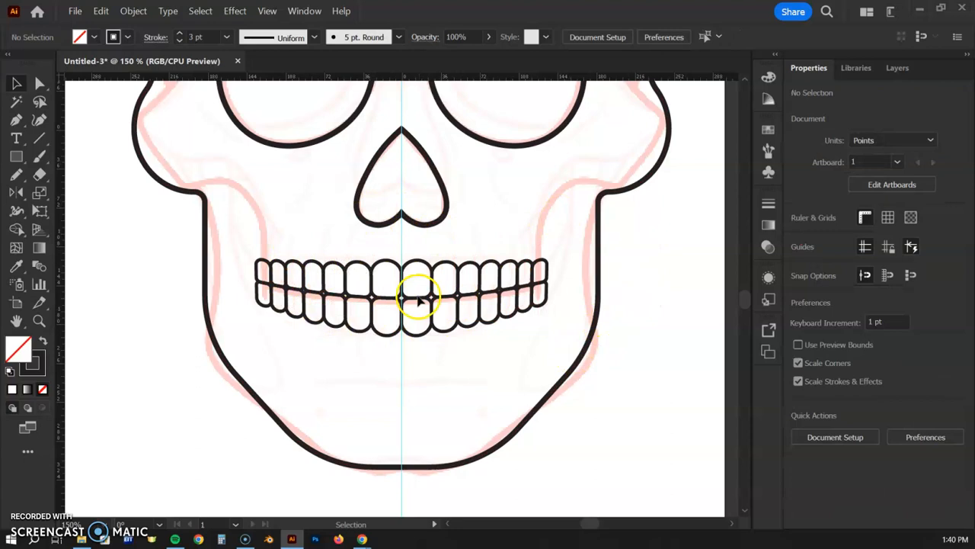
key(ctrl+minus)
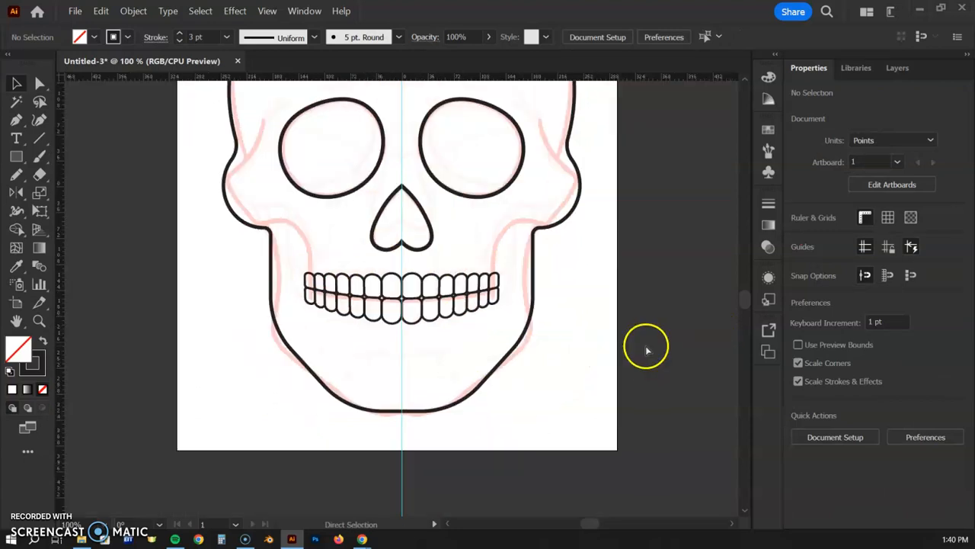
key(ctrl+minus)
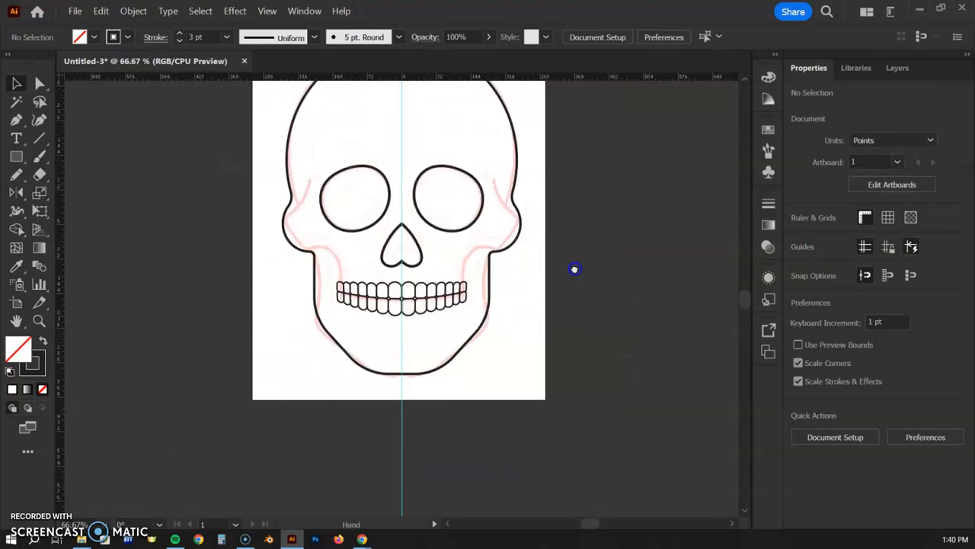
drag(575, 269, 586, 320)
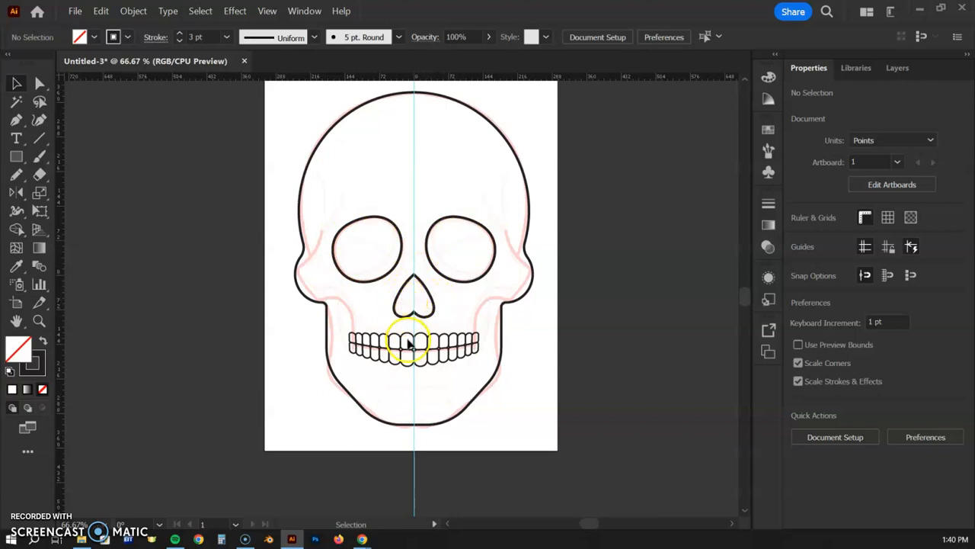
key(ctrl+plus)
key(ctrl+plus)
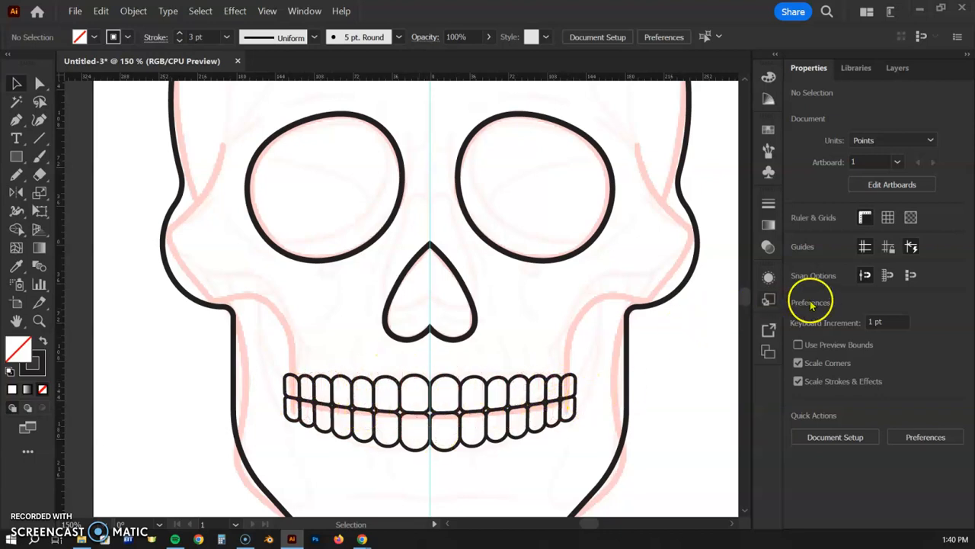
click(548, 397)
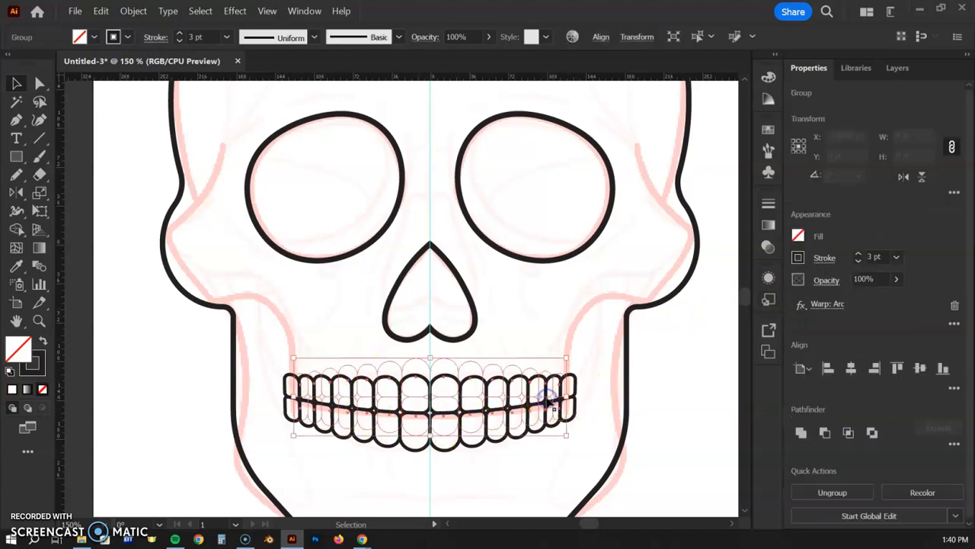
click(801, 304)
mouse_move(855, 152)
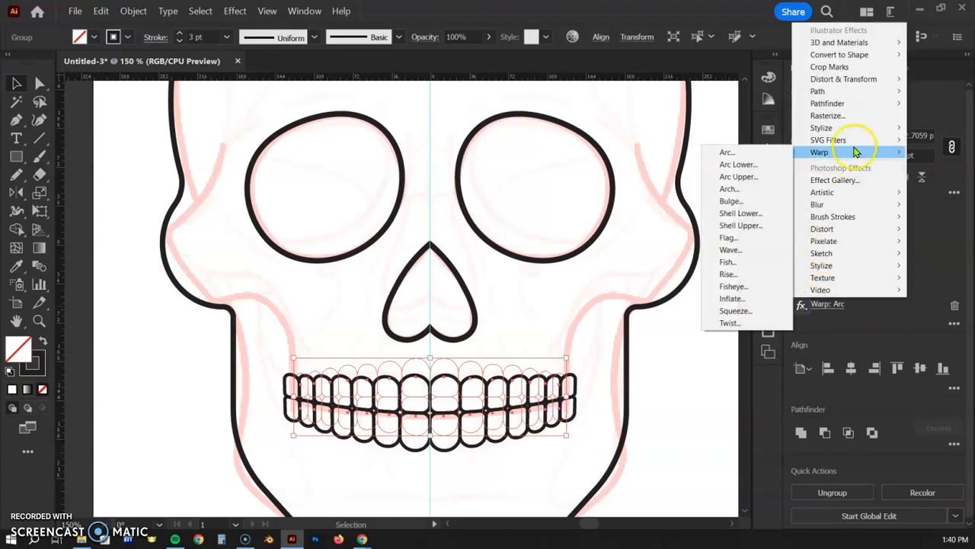
click(734, 156)
click(622, 299)
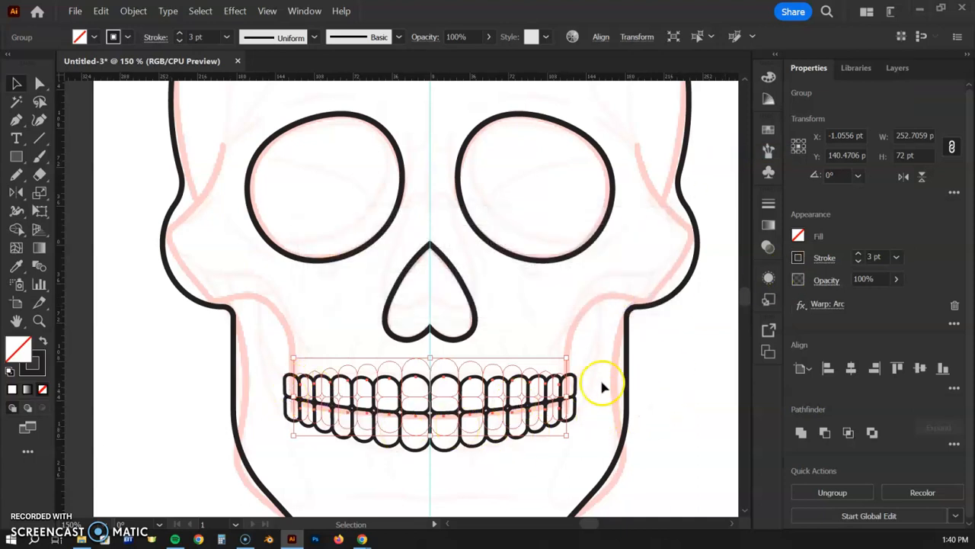
click(597, 345)
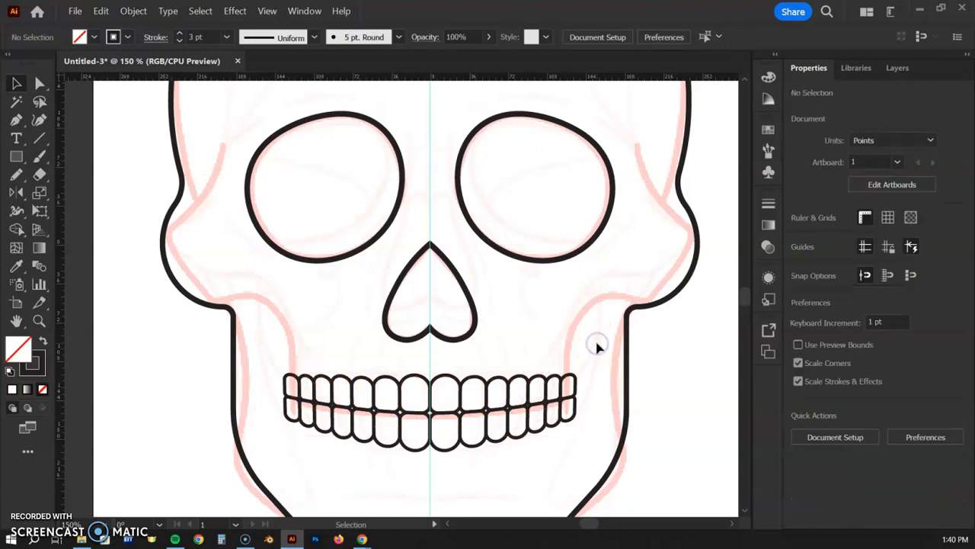